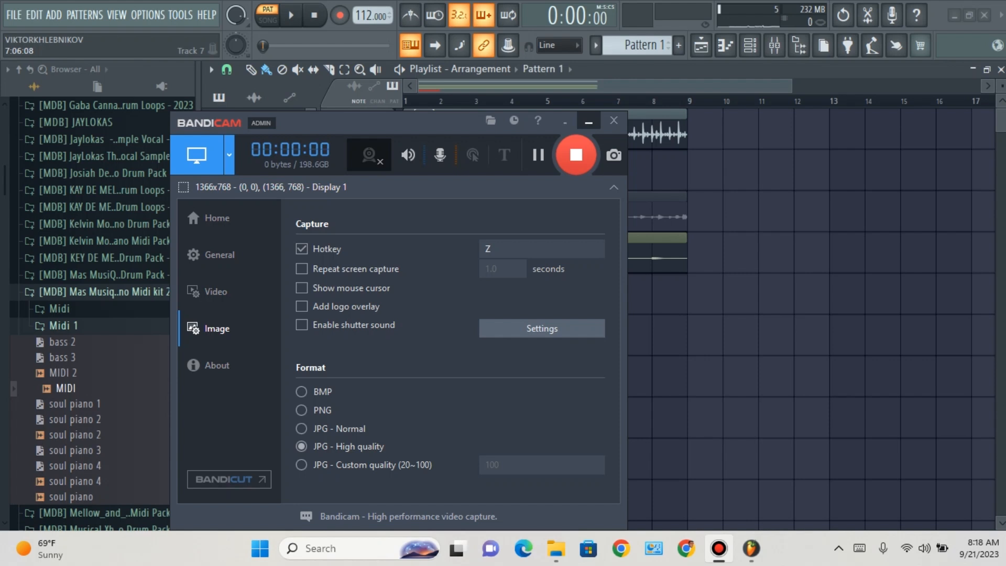
# Step: Minimize the screen recorder, switch playback from Track 4 to Track 3 over the drum loop, and raise the main volume
pyautogui.click(588, 121)
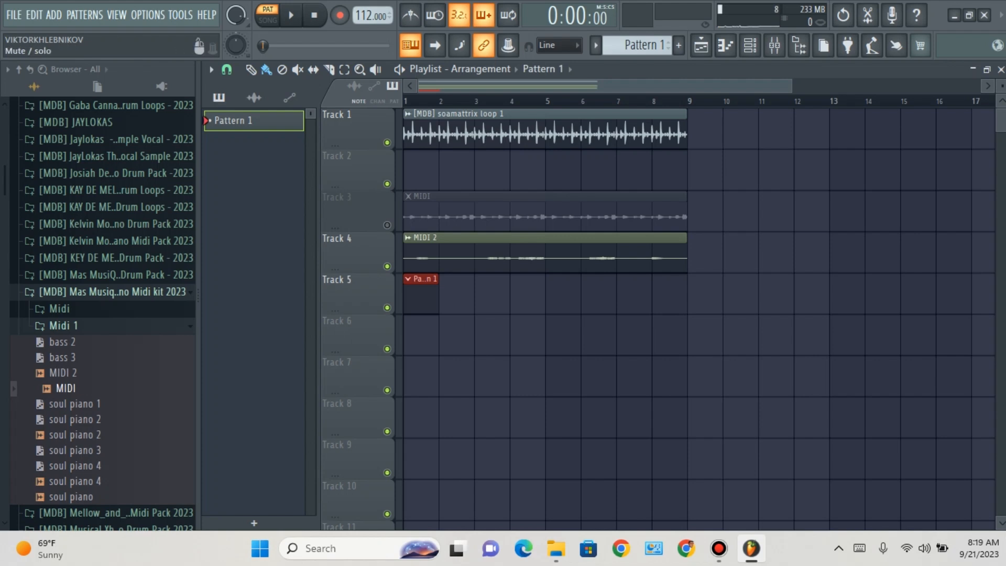
pyautogui.click(388, 266)
pyautogui.click(388, 225)
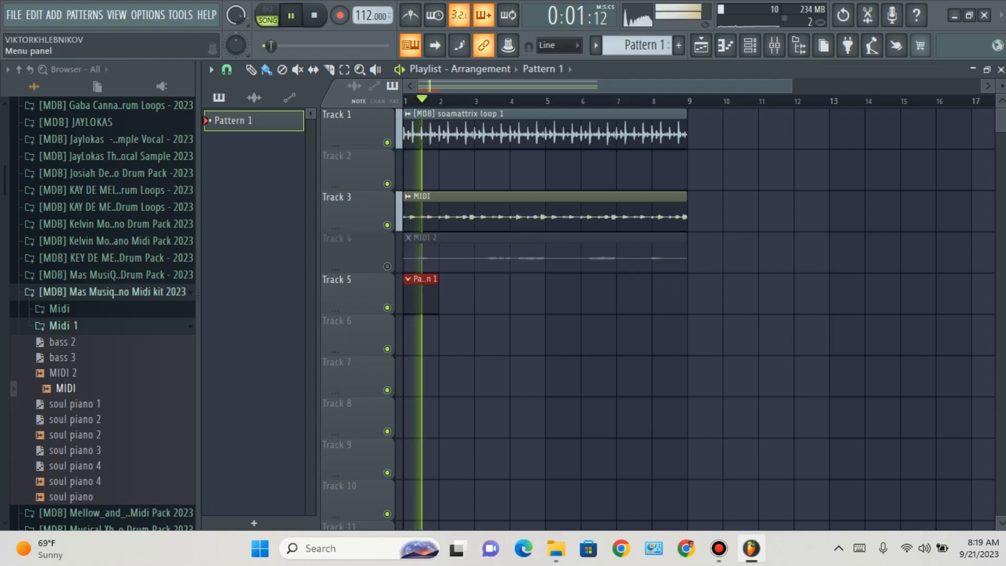
pyautogui.moveTo(236, 15); pyautogui.dragTo(236, 4)
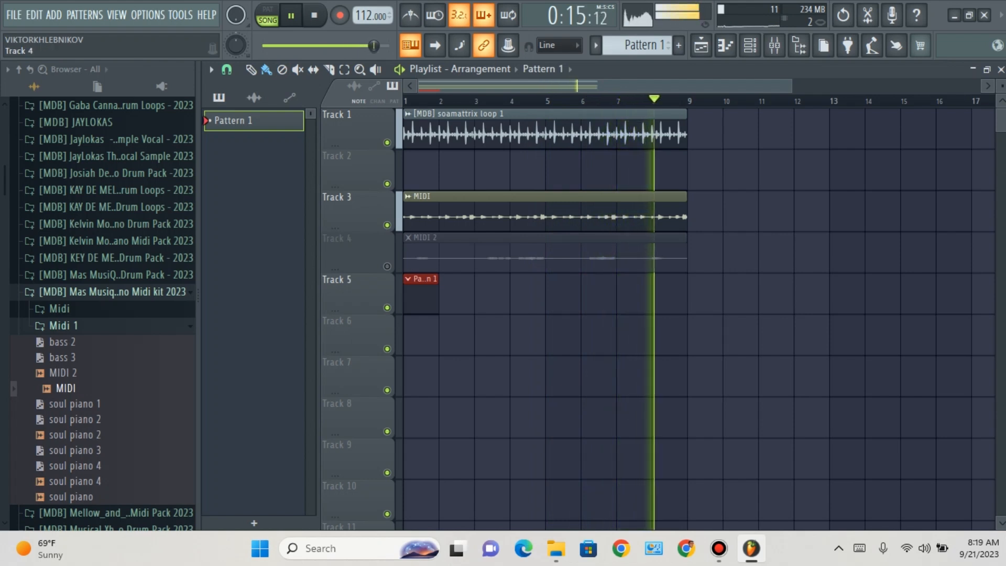
# Step: Unmute Track 4, set the MIDI 2 clip's channel volume to 100%, and check the MIDI clip's channel settings
pyautogui.click(388, 267)
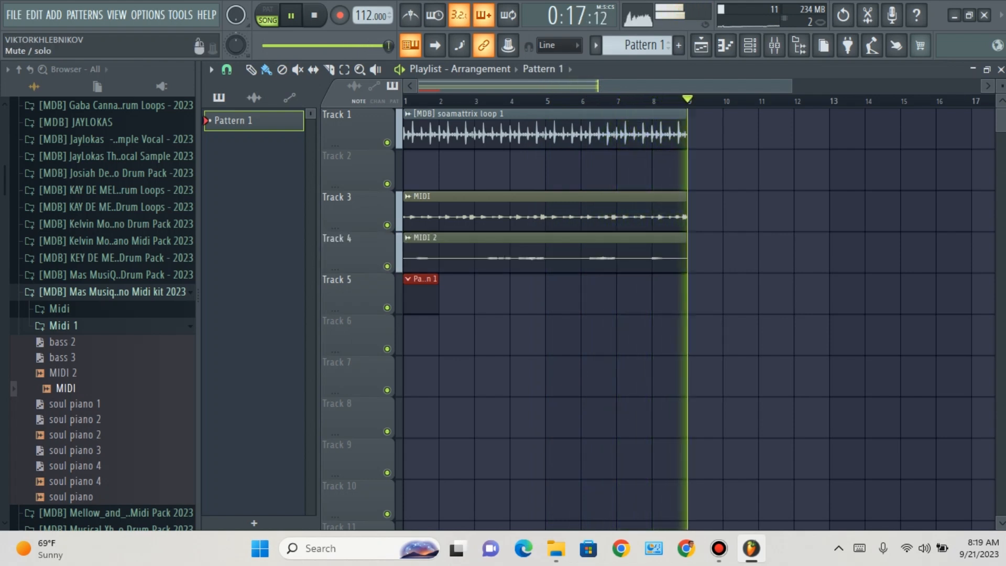
pyautogui.doubleClick(438, 253)
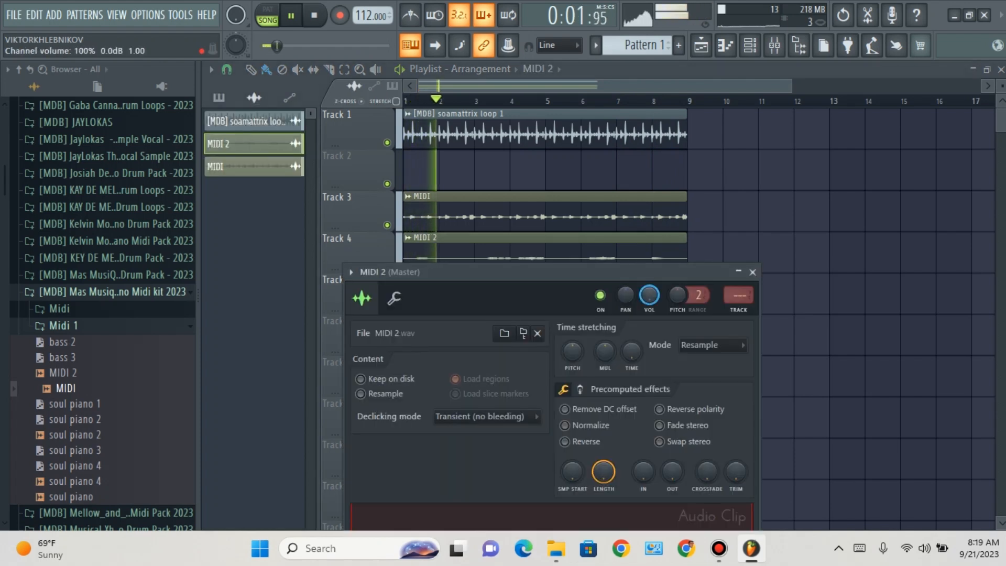
pyautogui.click(752, 272)
pyautogui.doubleClick(438, 211)
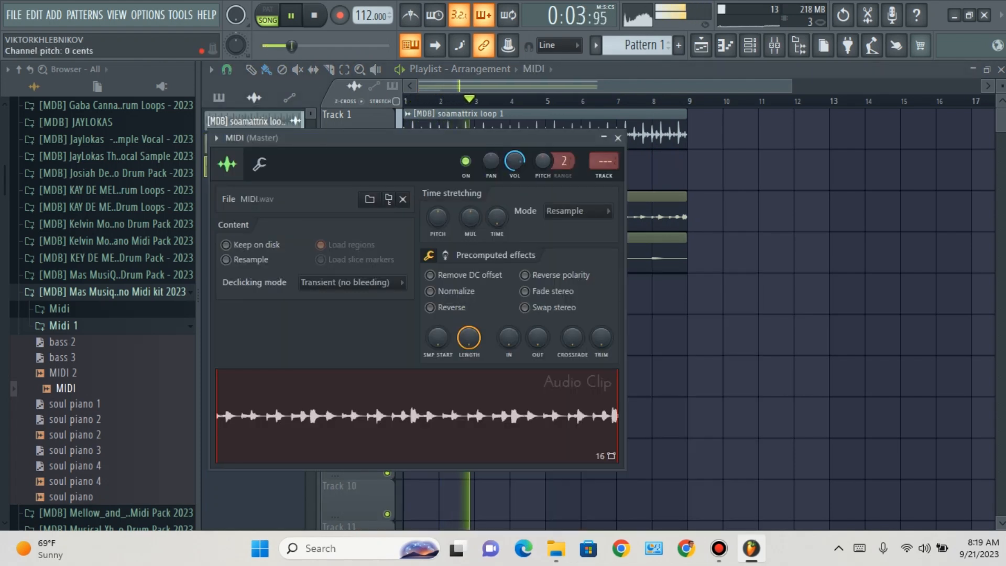
pyautogui.press('Escape')
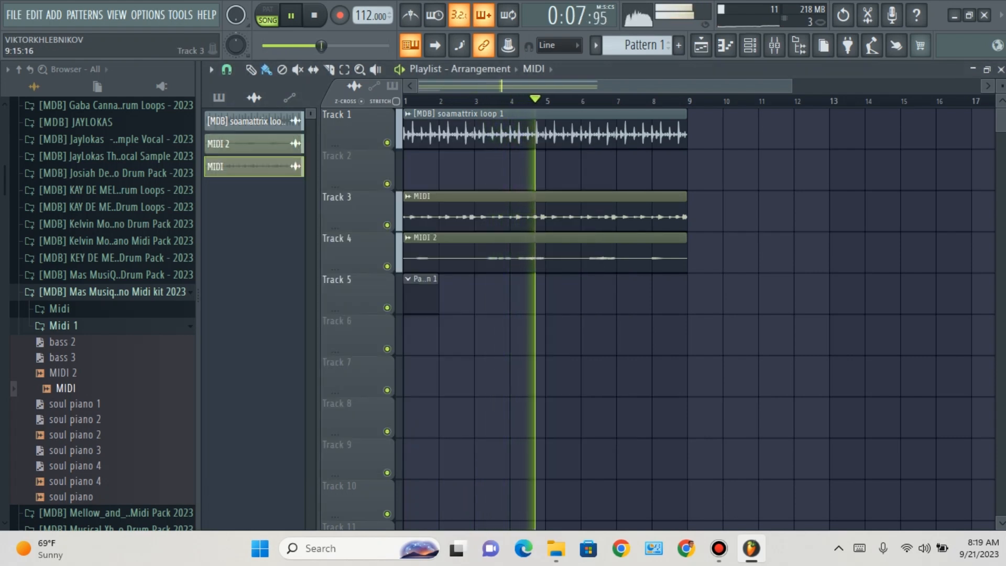
# Step: Try placing a second MIDI clip at bar 10 of Track 3, and stop playback
pyautogui.hotkey('ctrl', 'v')
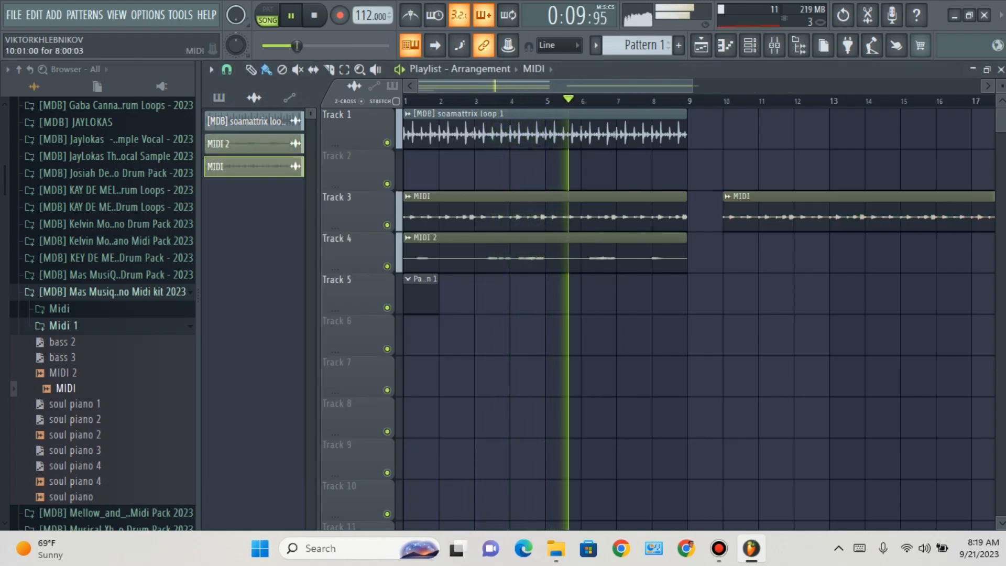
pyautogui.hotkey('ctrl', 'z')
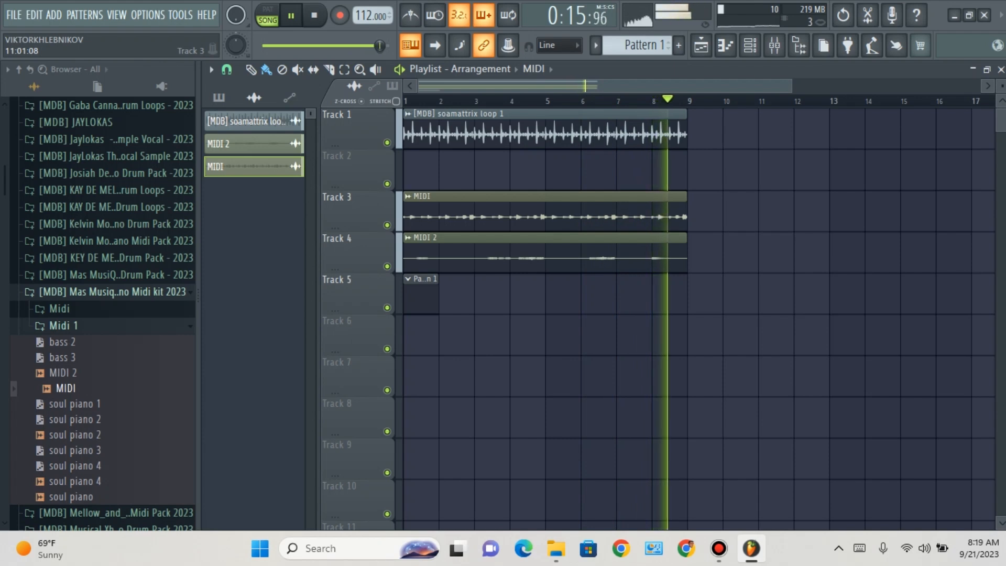
pyautogui.press('space')
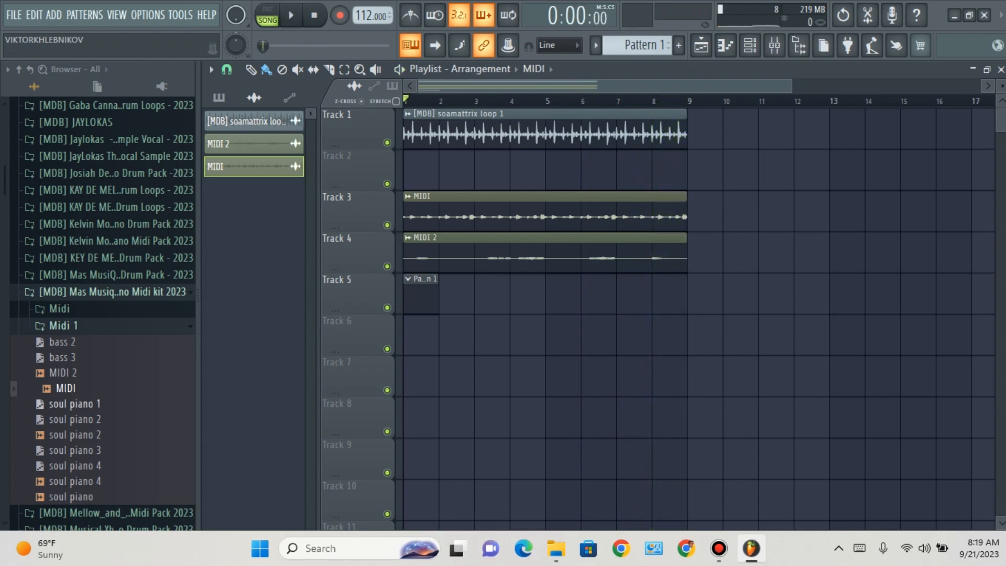
# Step: Place the soul piano 2 sample at bar 1 of Track 6, trimmed to end at bar 9, and mute Tracks 3 and 4
pyautogui.moveTo(167, 438); pyautogui.dragTo(405, 321)
pyautogui.click(388, 267)
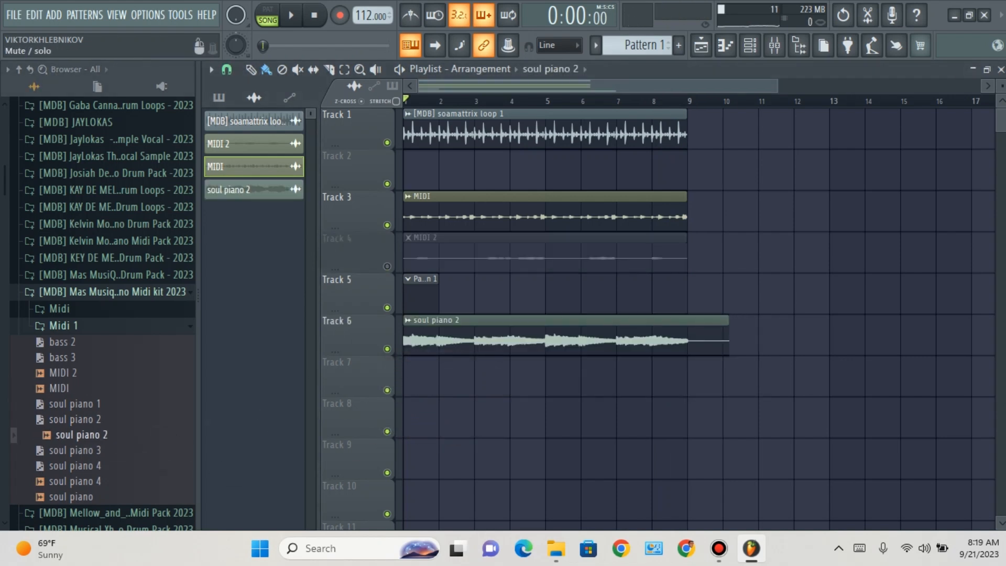
pyautogui.click(388, 225)
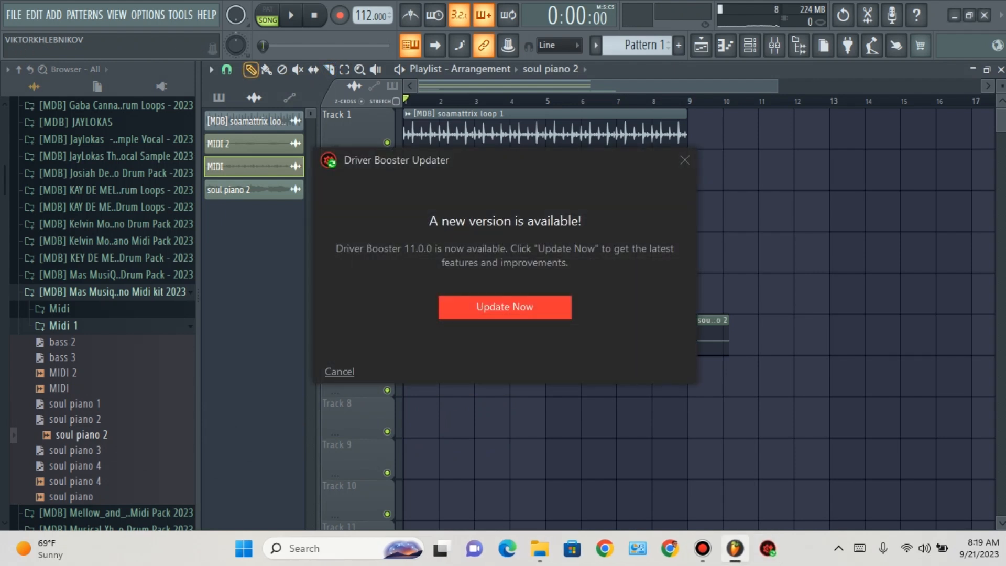
pyautogui.click(685, 160)
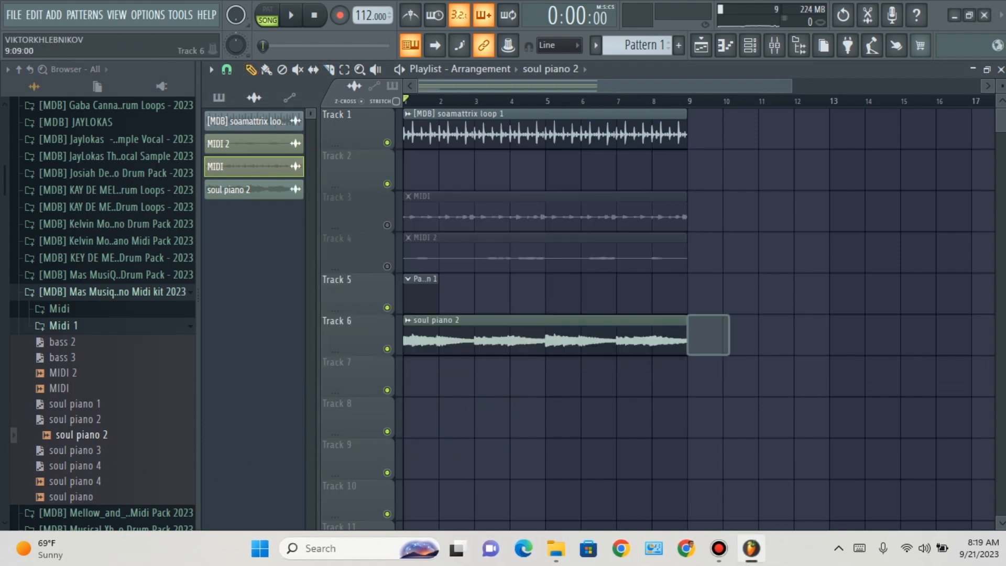
# Step: Play soul piano 2 with the drum loop, and listen to it alone with Track 1 muted
pyautogui.press('space')
pyautogui.press('space')
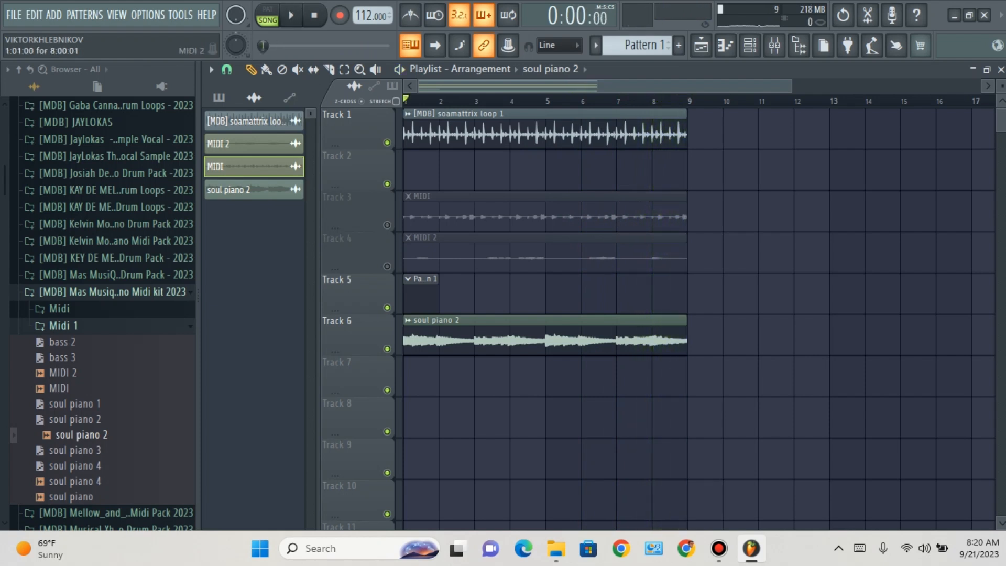
pyautogui.click(388, 142)
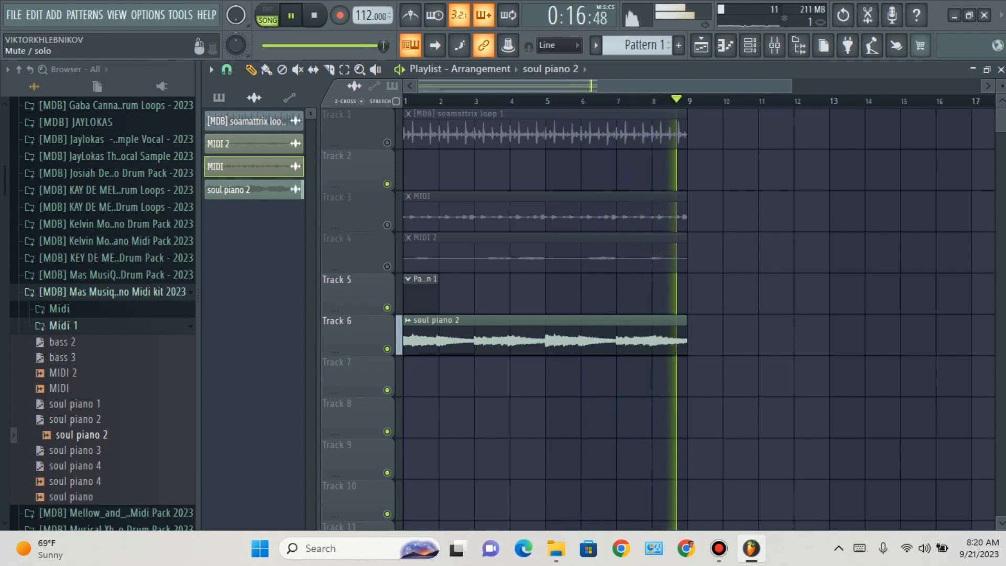
pyautogui.press('space')
# Step: Unmute Track 1, mute Track 6, and place the soul piano 4 sample at bar 1 of Track 7, cut at bar 9
pyautogui.click(387, 143)
pyautogui.click(387, 348)
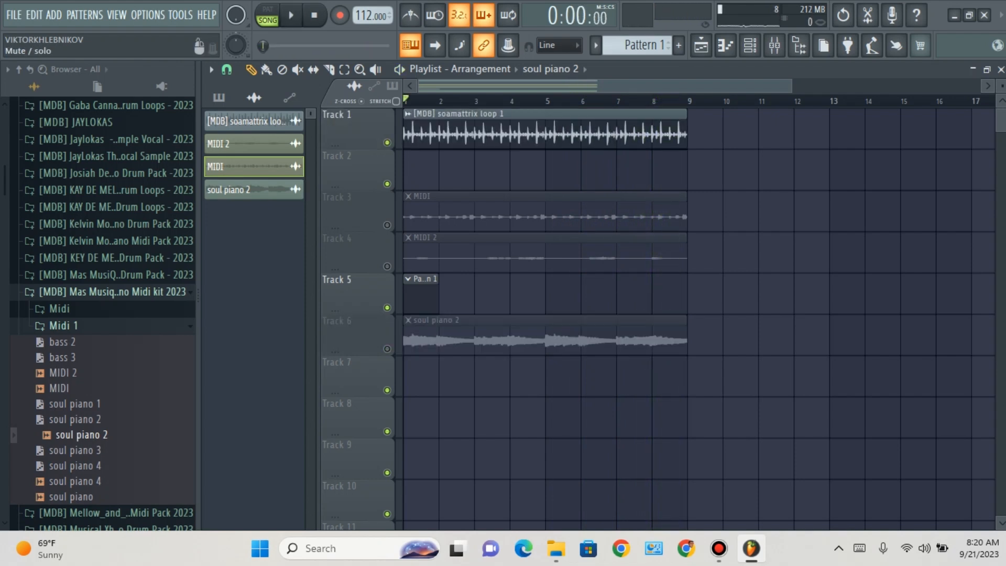
pyautogui.moveTo(73, 466); pyautogui.dragTo(78, 469)
pyautogui.moveTo(361, 422); pyautogui.dragTo(406, 385)
# Step: Play soul piano 4 with the drum loop and raise the clip's channel volume
pyautogui.press('space')
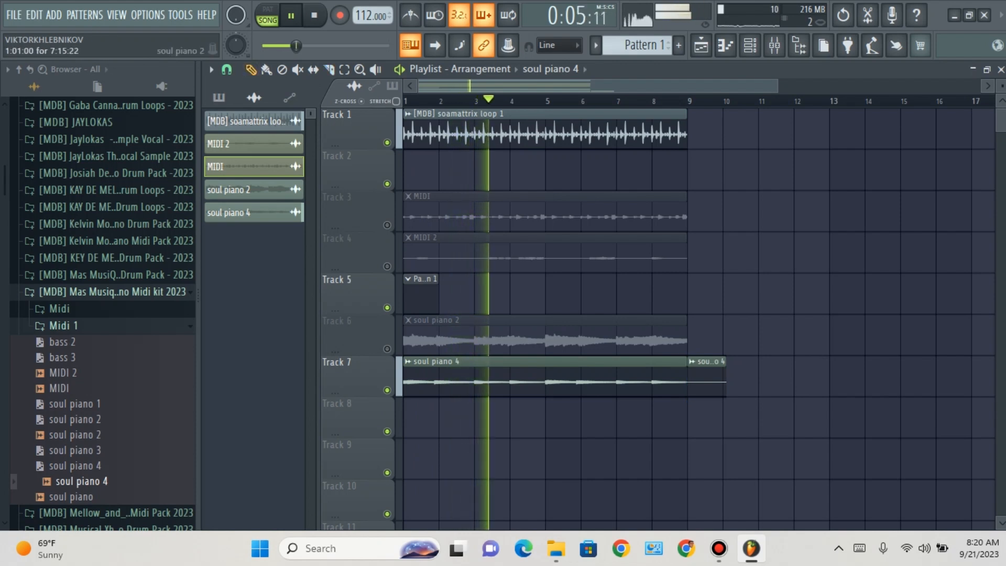
pyautogui.doubleClick(608, 363)
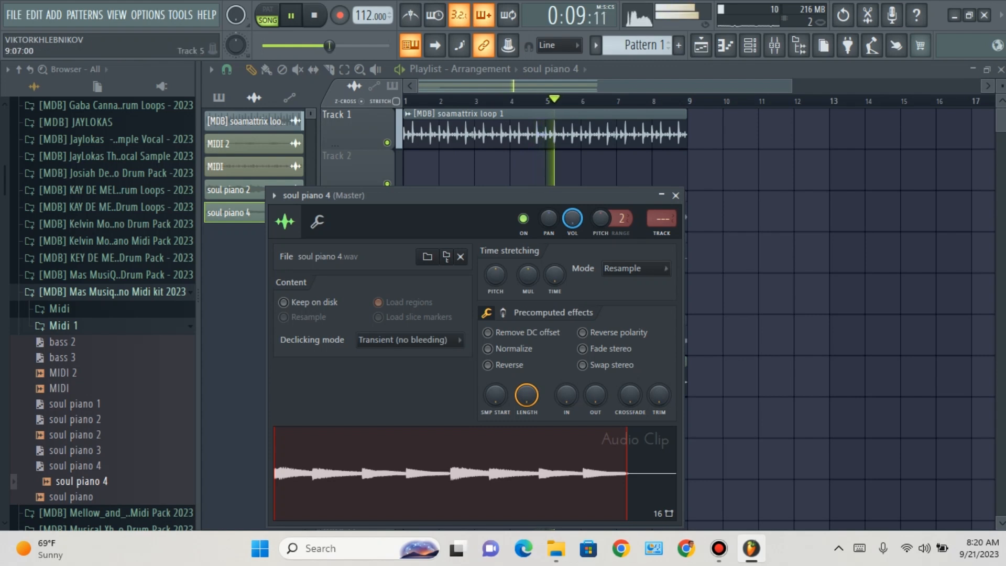
pyautogui.click(738, 293)
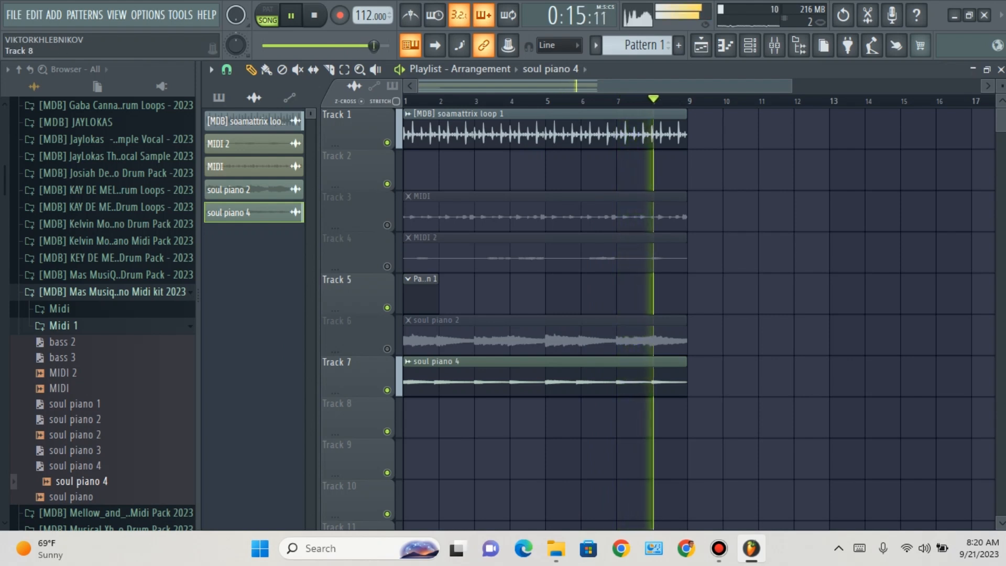
# Step: Place the soul piano sample at bar 1 of Track 8, and play soul piano 4 alone with Tracks 1 and 8 muted
pyautogui.moveTo(78, 497); pyautogui.dragTo(407, 443)
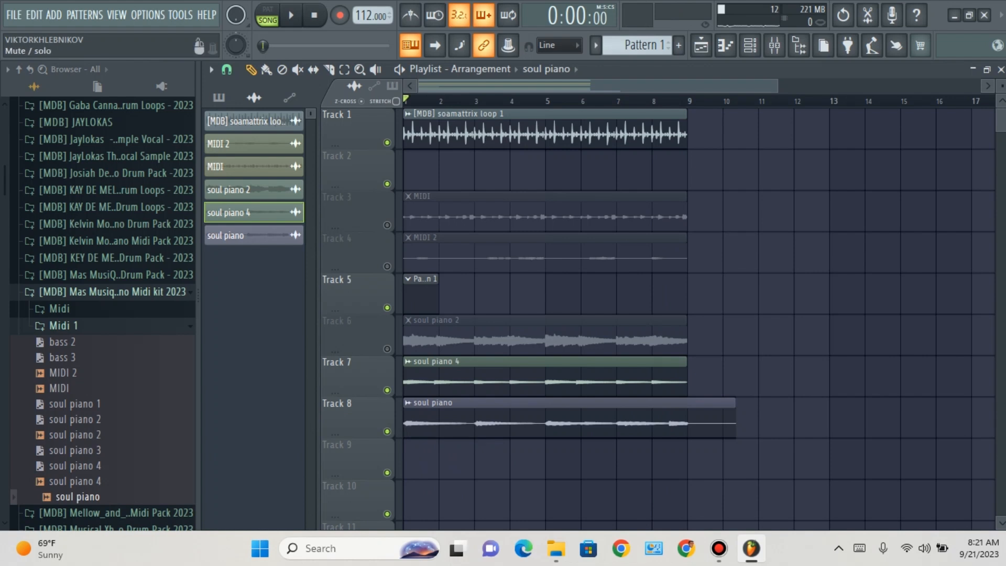
pyautogui.click(388, 142)
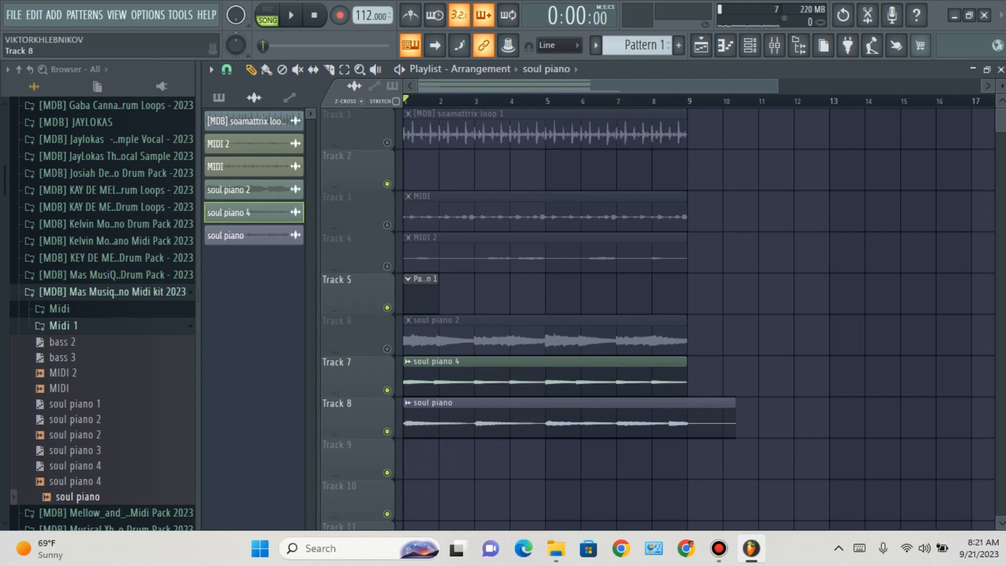
pyautogui.click(387, 431)
pyautogui.press('space')
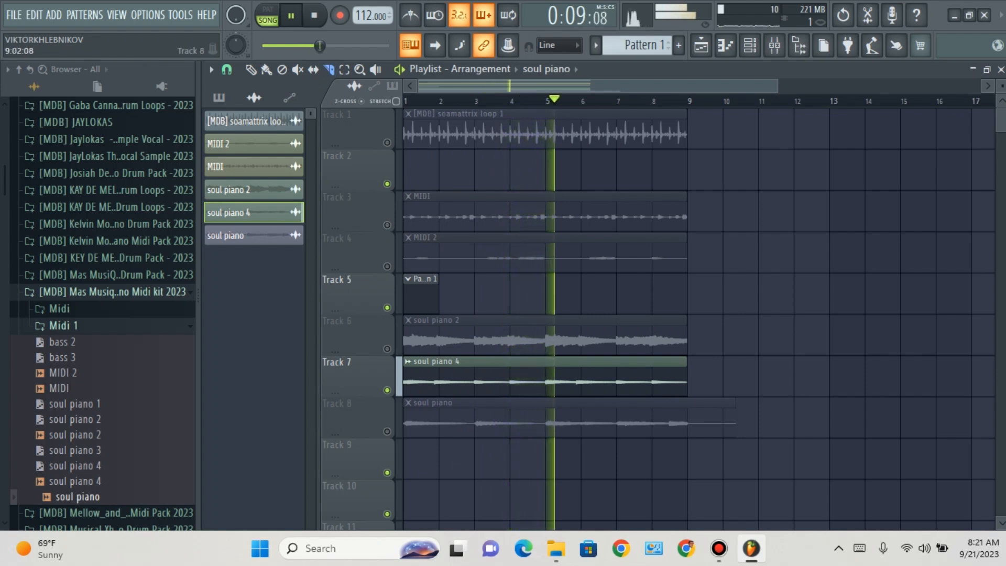
# Step: Slice the soul piano clip on Track 8 at bar 9 and delete the remainder
pyautogui.click(687, 417)
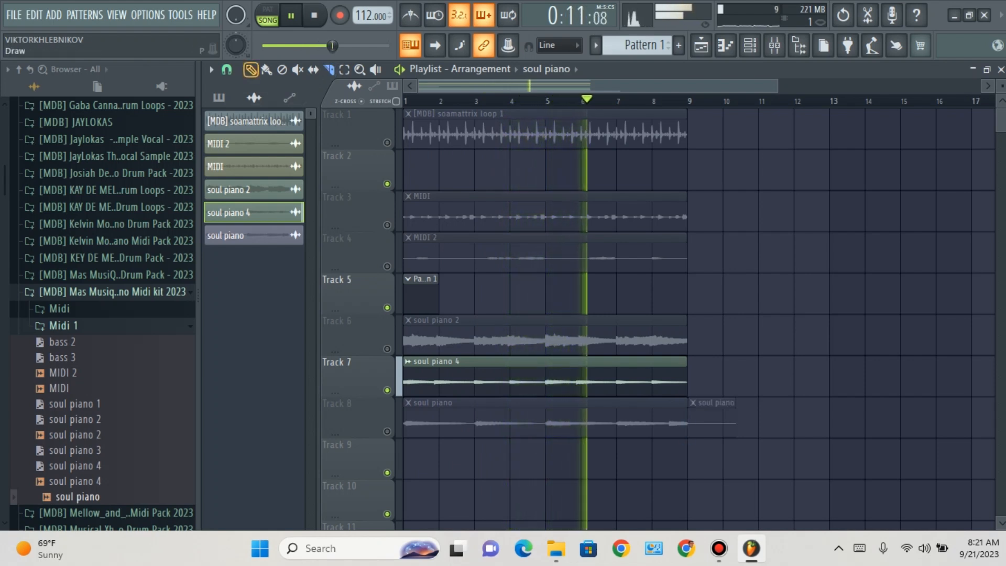
pyautogui.rightClick(712, 418)
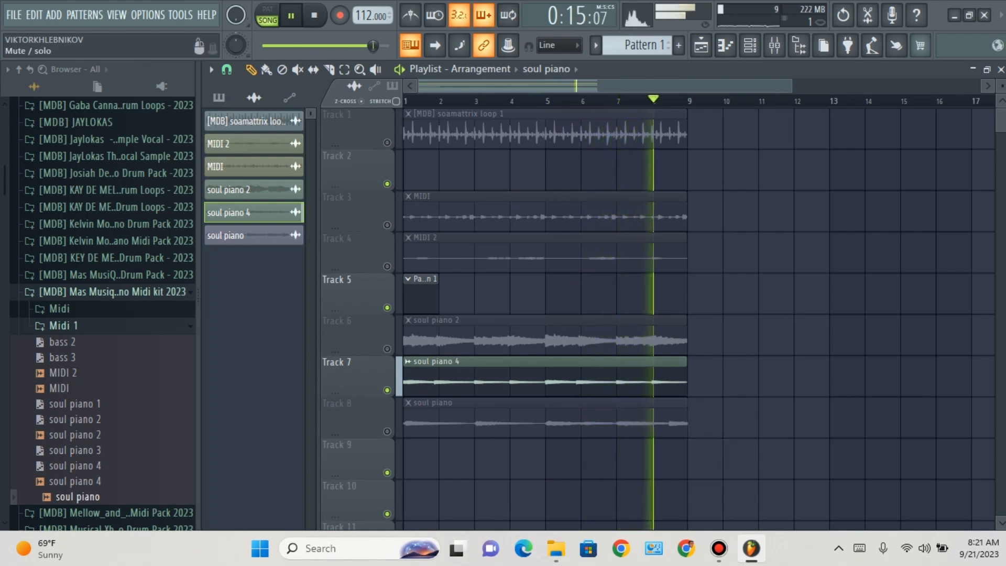
# Step: Mute Track 7, unmute Tracks 1 and 8, and play the soul piano clip with the drum loop
pyautogui.click(387, 391)
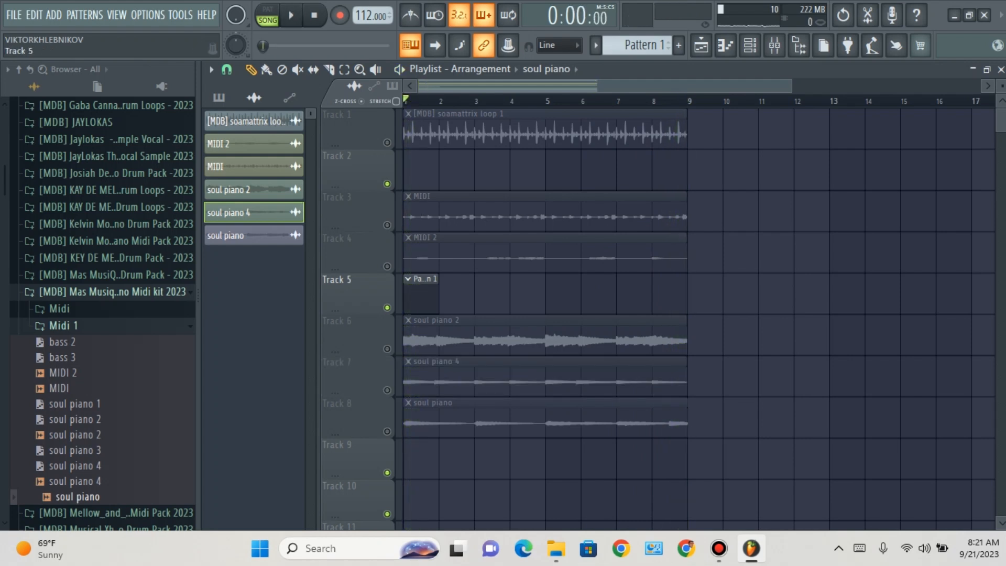
pyautogui.click(387, 143)
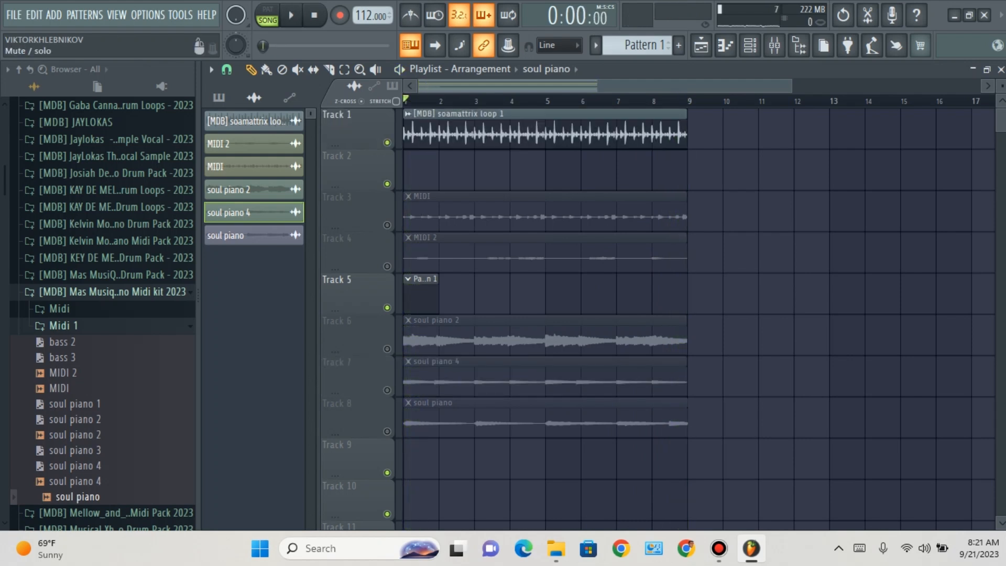
pyautogui.click(387, 431)
pyautogui.press('space')
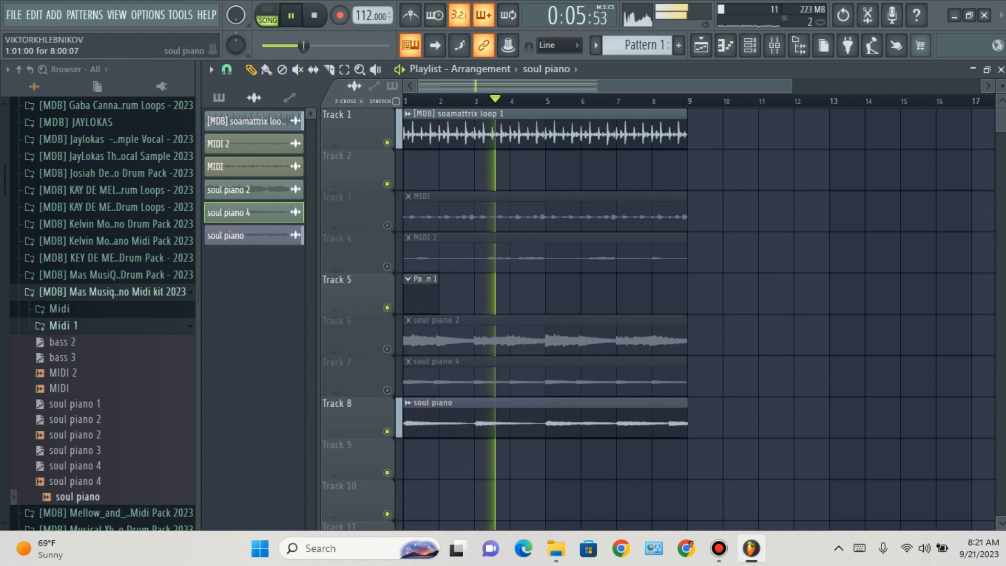
# Step: Check the soul piano clip's channel volume while the loop plays, and stop playback
pyautogui.doubleClick(451, 418)
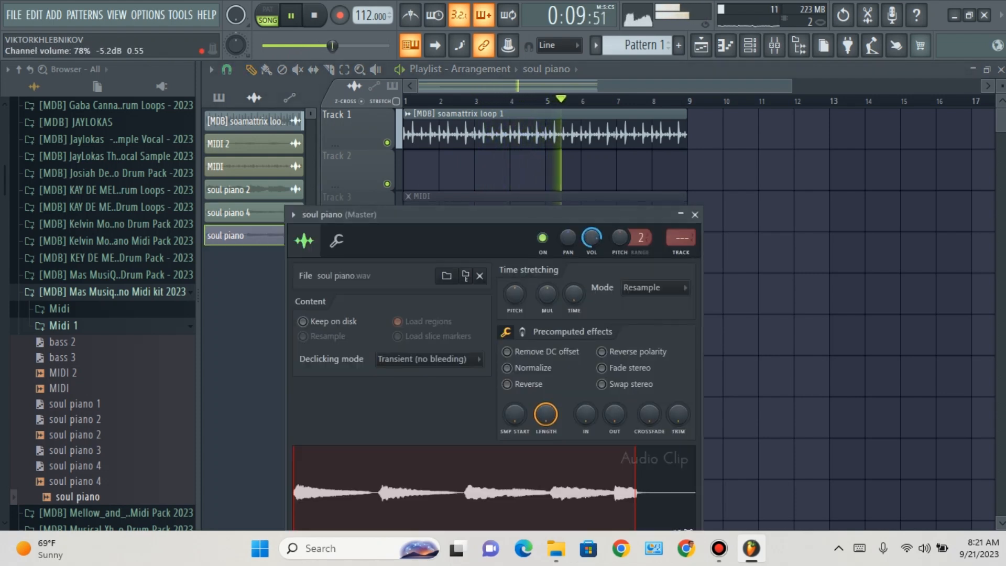
pyautogui.press('Escape')
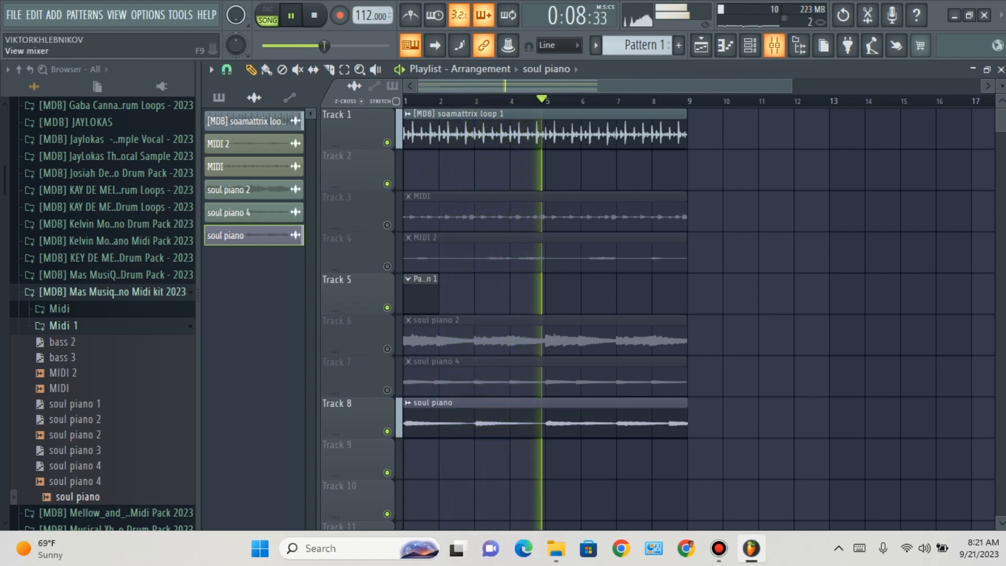
pyautogui.press('space')
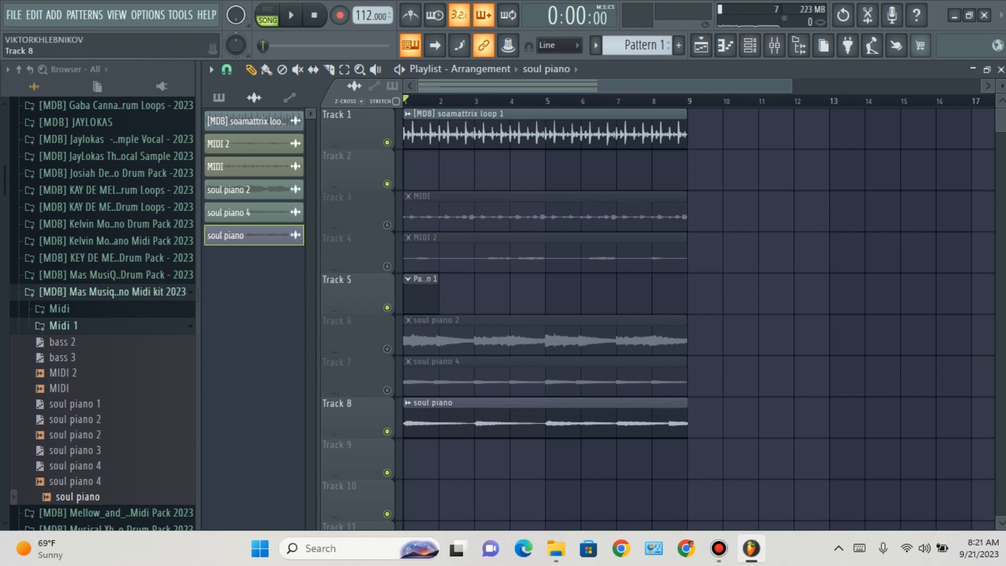
# Step: Mute Track 8 and load the bass 2 MIDI file into the unsorted Lounge Lizard EP-4 channel
pyautogui.click(387, 431)
pyautogui.click(750, 45)
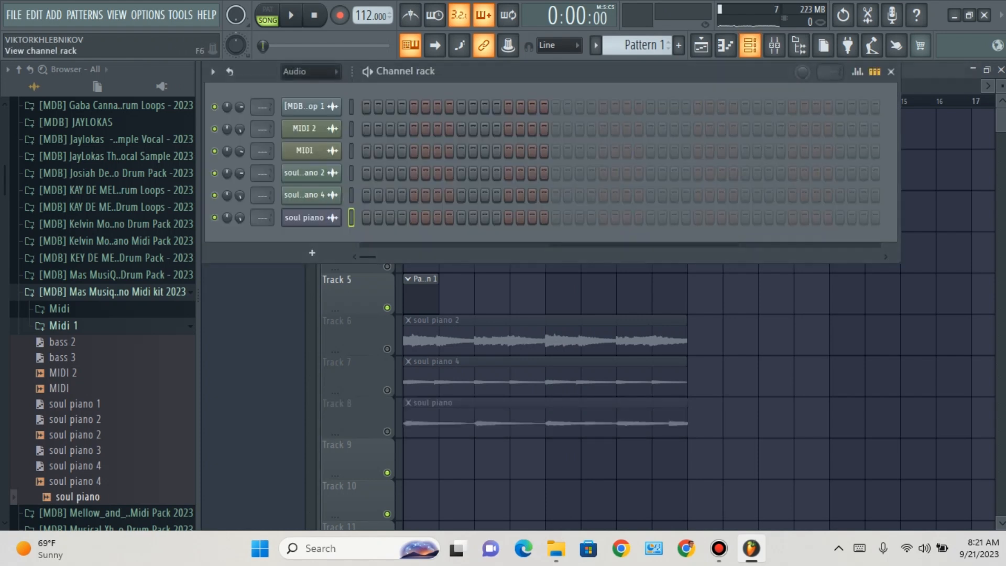
pyautogui.moveTo(246, 293); pyautogui.dragTo(61, 373)
pyautogui.click(309, 72)
pyautogui.click(302, 121)
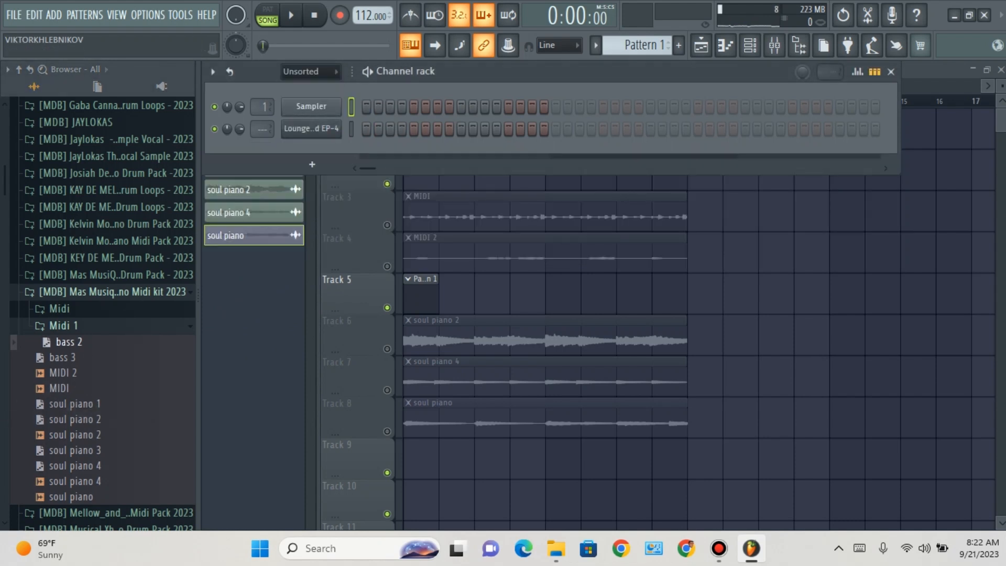
pyautogui.moveTo(271, 219); pyautogui.dragTo(293, 134)
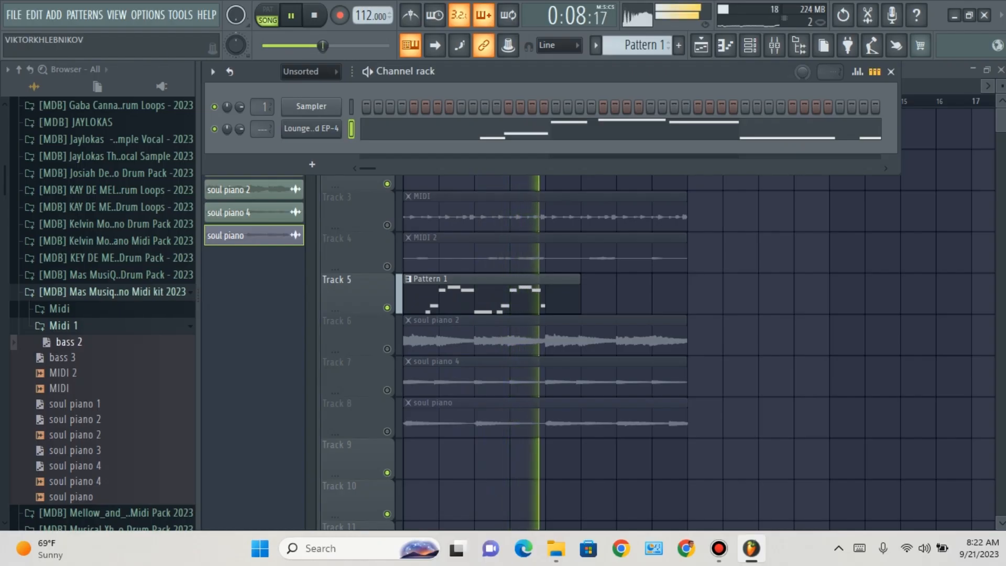
# Step: Replace the Lounge Lizard EP-4 notes with the bass 3 MIDI file and open Pattern 1 in the piano roll
pyautogui.moveTo(63, 356); pyautogui.dragTo(297, 165)
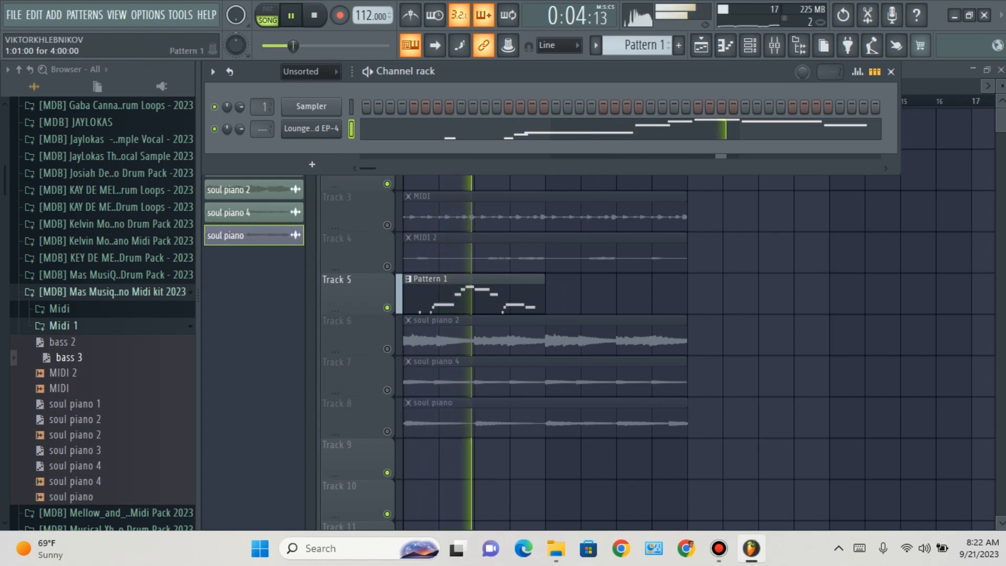
pyautogui.doubleClick(462, 293)
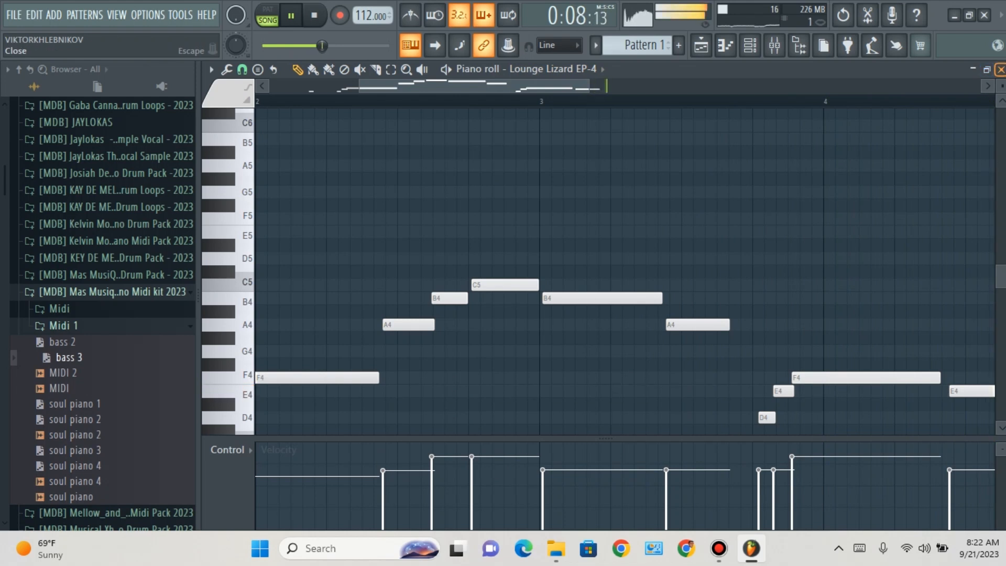
# Step: Close the piano roll and replace the Lounge Lizard EP-4 notes with the soul piano 1 MIDI file, followed by soul piano 2
pyautogui.click(1001, 68)
pyautogui.moveTo(75, 404); pyautogui.dragTo(312, 129)
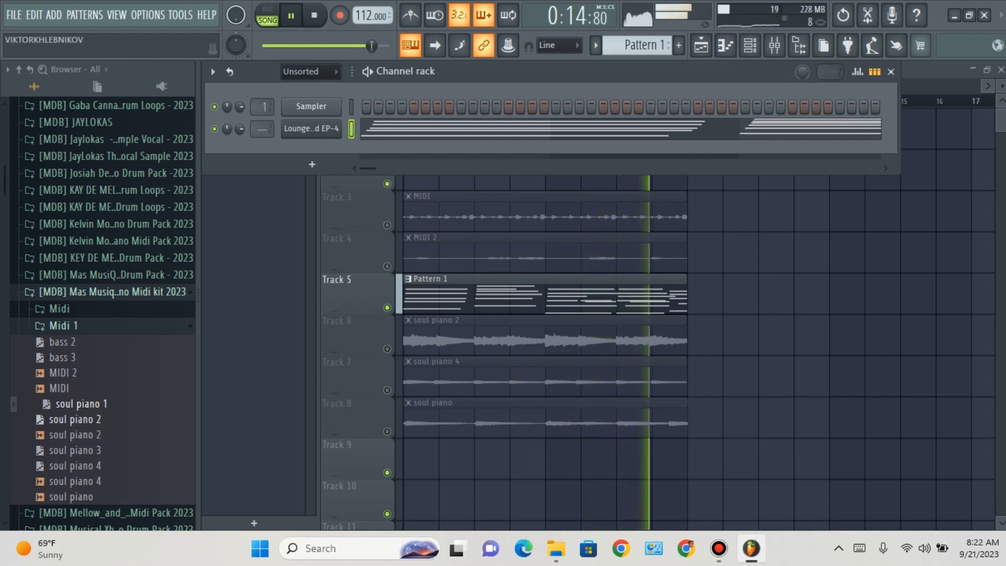
pyautogui.moveTo(75, 419); pyautogui.dragTo(311, 128)
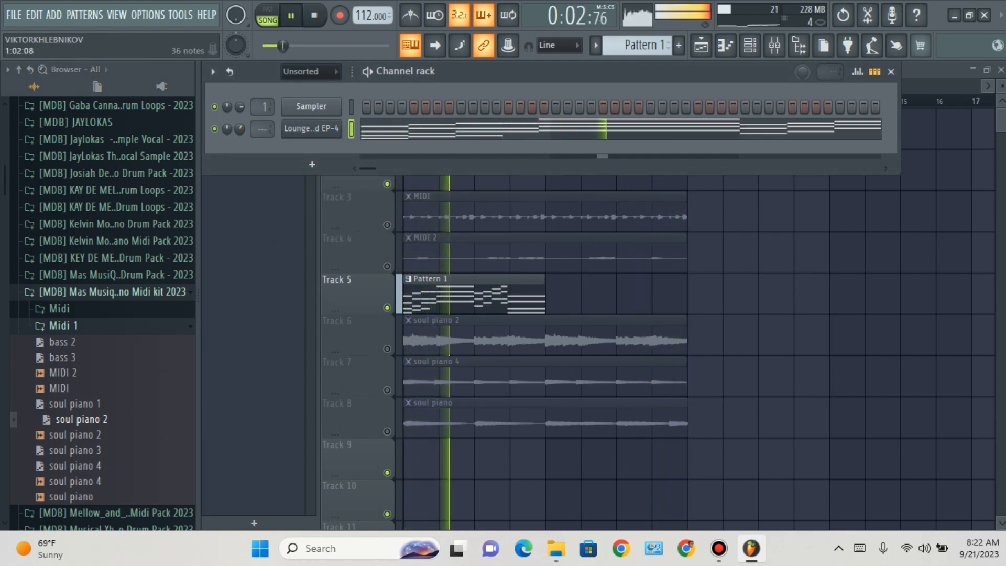
# Step: Examine the full soul piano 2 note progression in the piano roll, close it, and stop playback
pyautogui.click(376, 129)
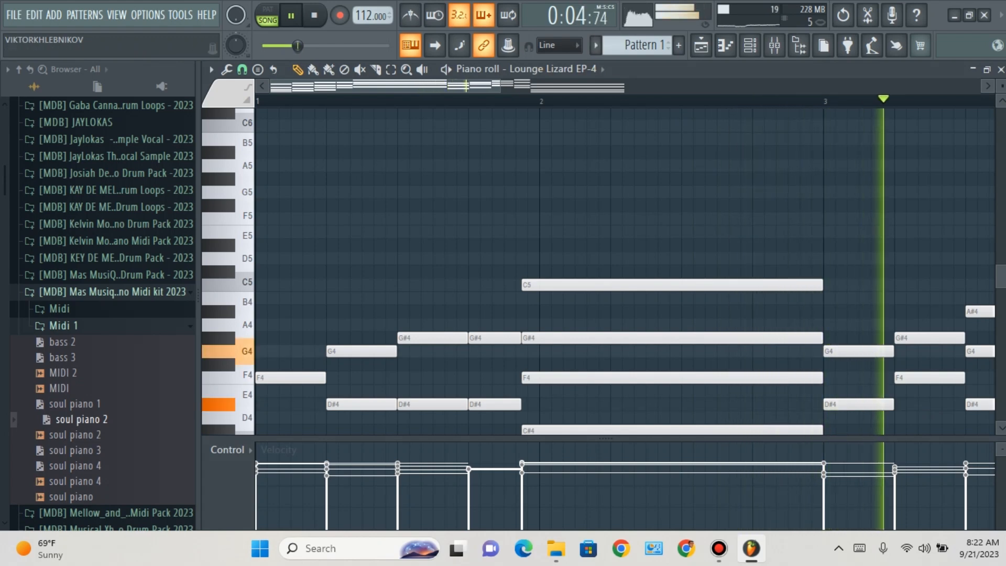
pyautogui.scroll(-2, 623, 272)
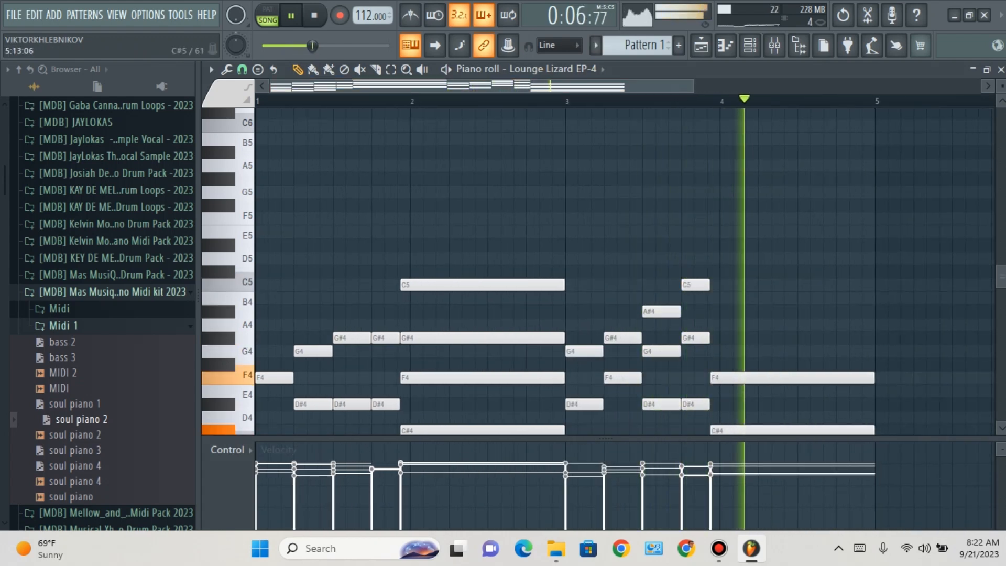
pyautogui.scroll(-5, 624, 272)
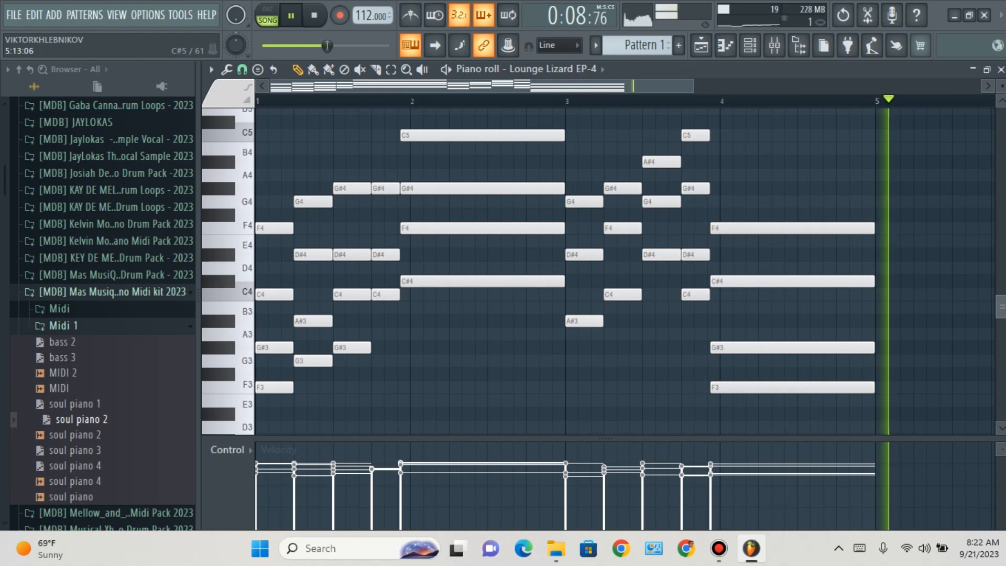
pyautogui.press('F6')
pyautogui.click(1001, 70)
pyautogui.press('space')
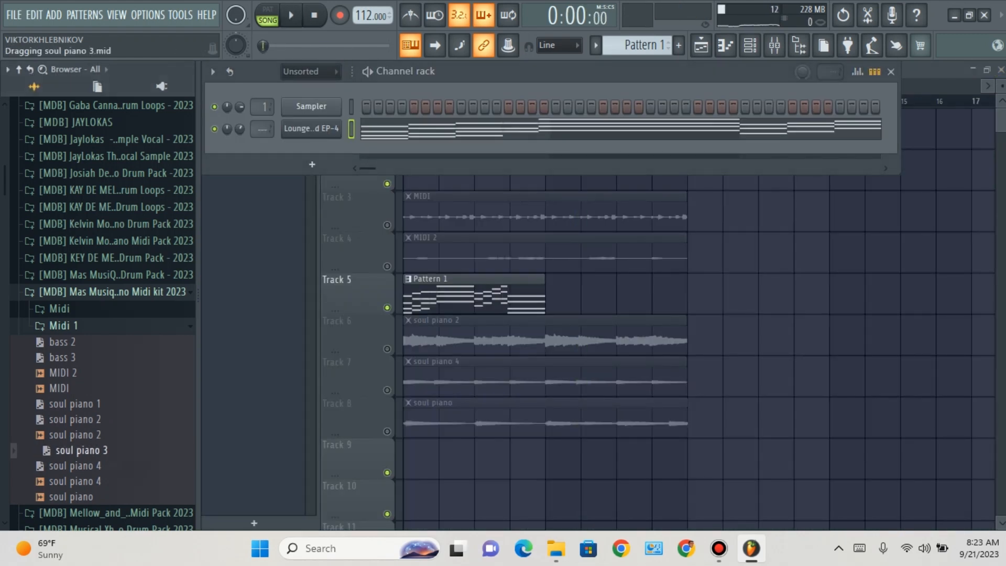
# Step: Load the soul piano 3 MIDI file into the Lounge Lizard EP-4 channel, play it, and repeat Pattern 1 at bar 5 of Track 5
pyautogui.moveTo(313, 125); pyautogui.dragTo(315, 138)
pyautogui.press('space')
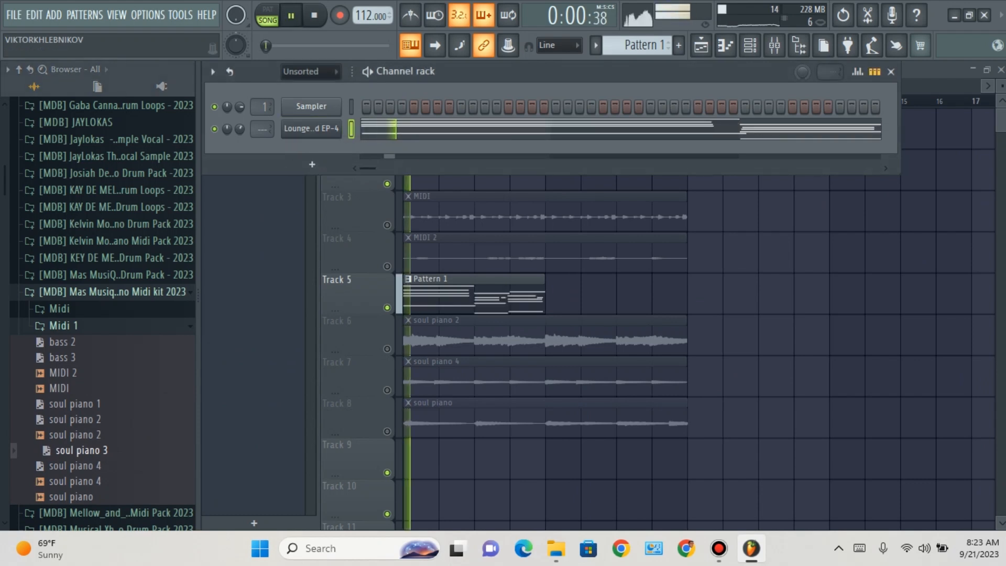
pyautogui.click(560, 297)
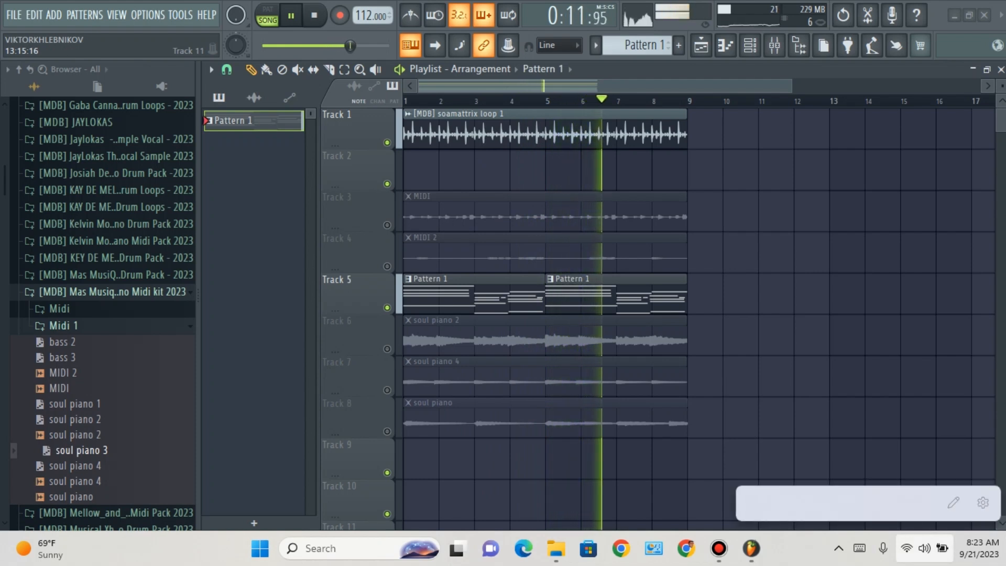
pyautogui.click(643, 459)
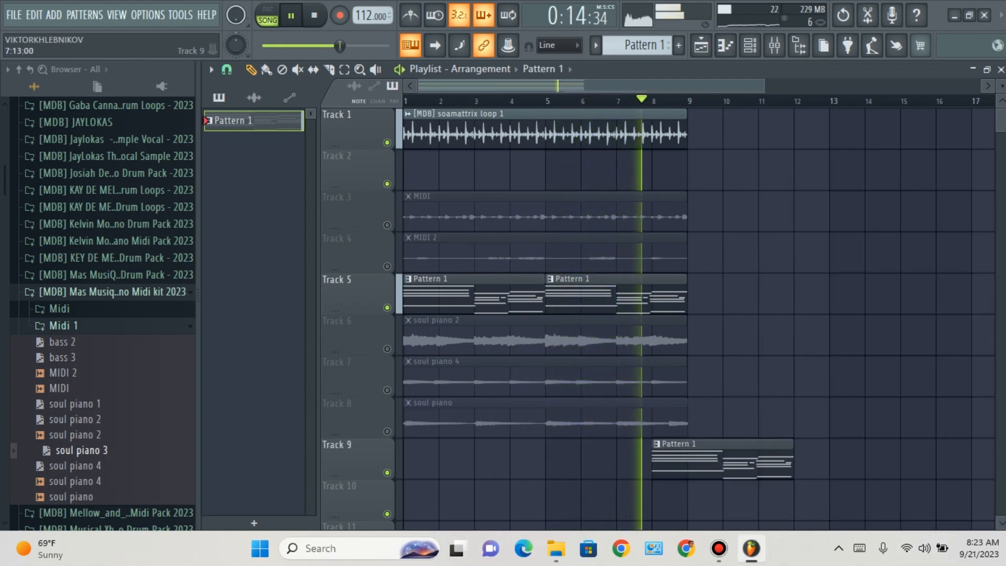
pyautogui.rightClick(717, 459)
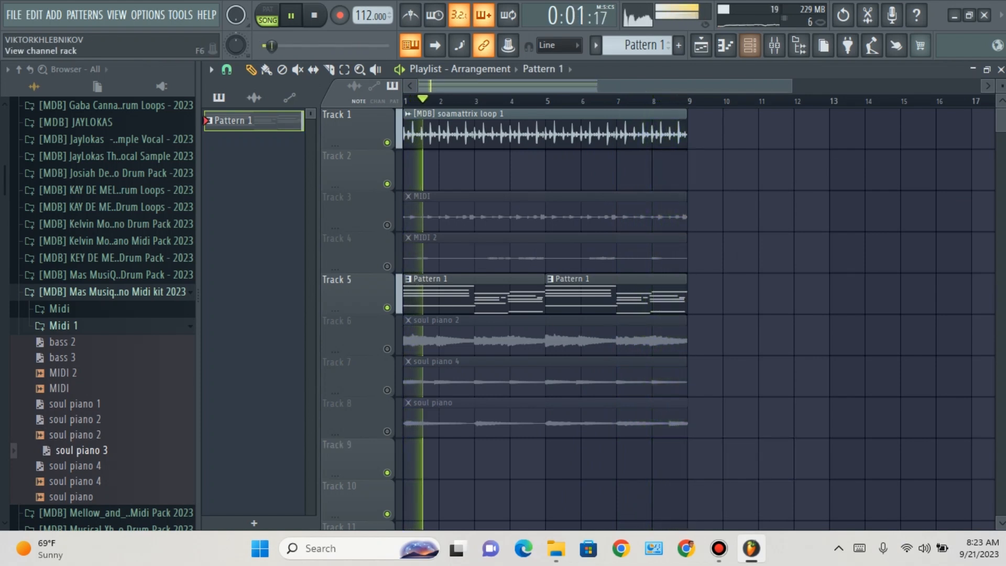
# Step: Try to import the soul piano 4 MIDI file into the Lounge Lizard EP-4 channel with all tracks and channels
pyautogui.click(750, 46)
pyautogui.moveTo(78, 466); pyautogui.dragTo(313, 168)
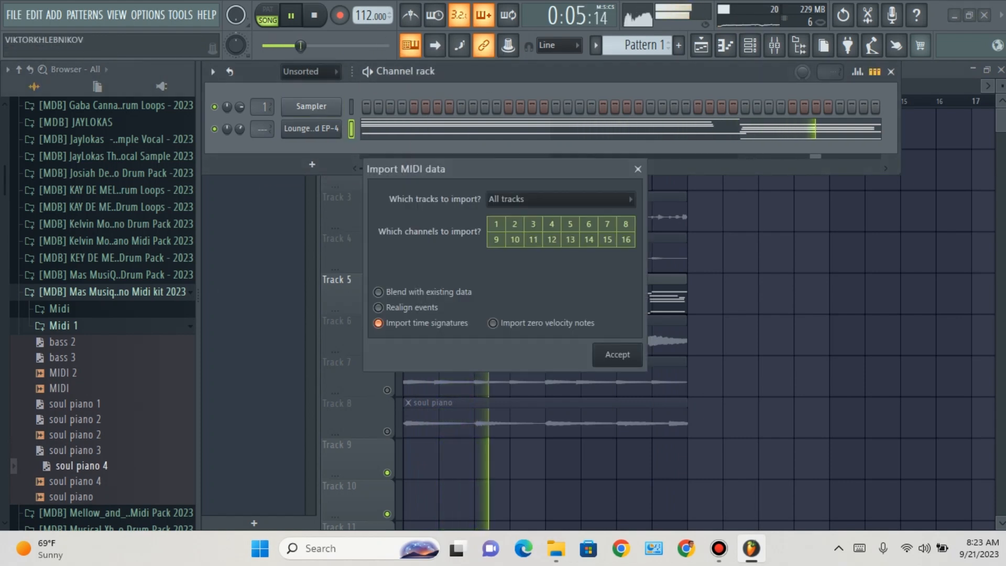
pyautogui.click(617, 354)
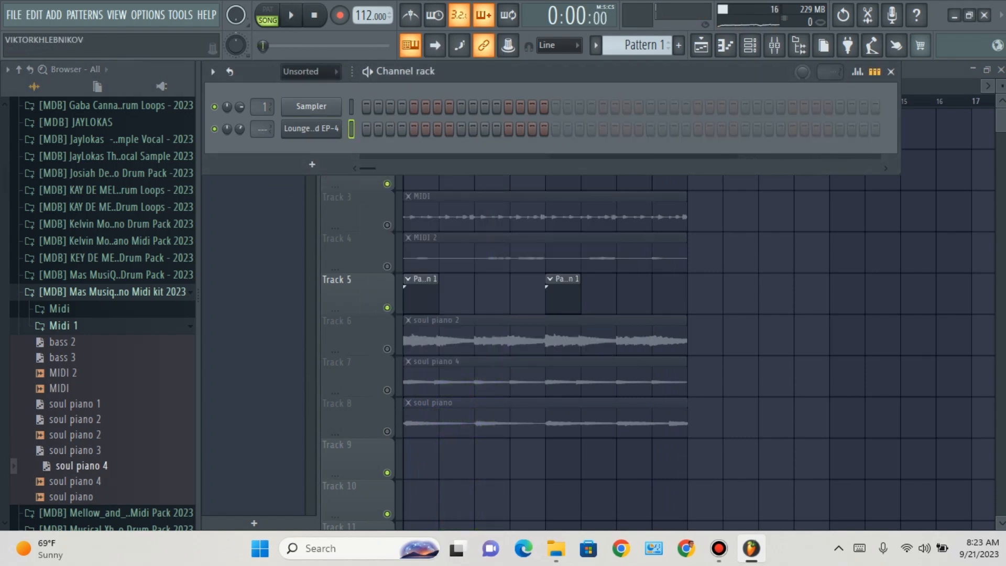
# Step: Load the 112bpms (6) chords file from the Midi folder as a new channel and into the Lounge Lizard EP-4 channel
pyautogui.click(64, 326)
pyautogui.click(60, 310)
pyautogui.moveTo(157, 324); pyautogui.dragTo(262, 164)
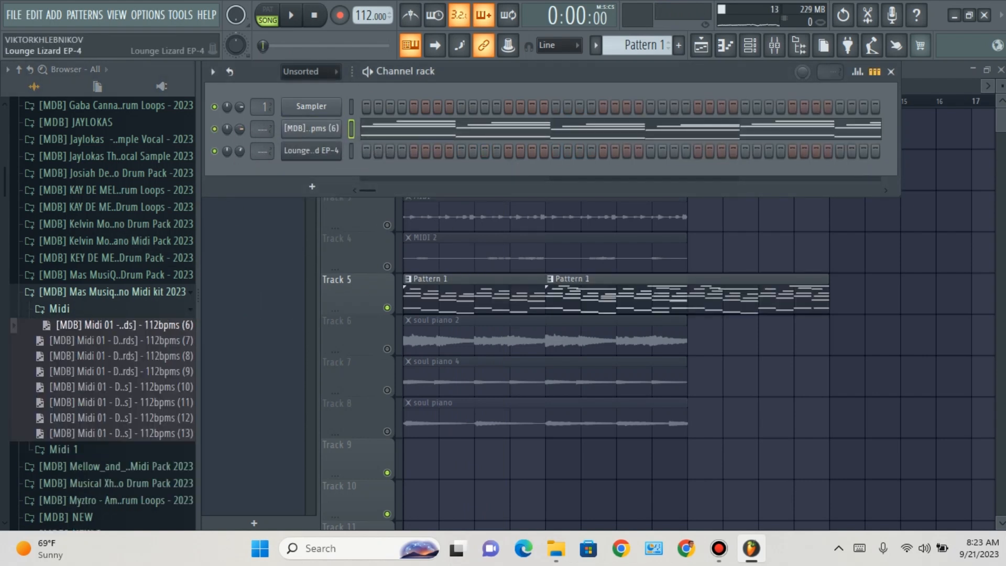
pyautogui.moveTo(171, 288); pyautogui.dragTo(264, 152)
# Step: Cut the notes from the 112bpms (6) sampler channel and delete the second Pattern 1 clip at bar 5 of Track 5
pyautogui.rightClick(314, 128)
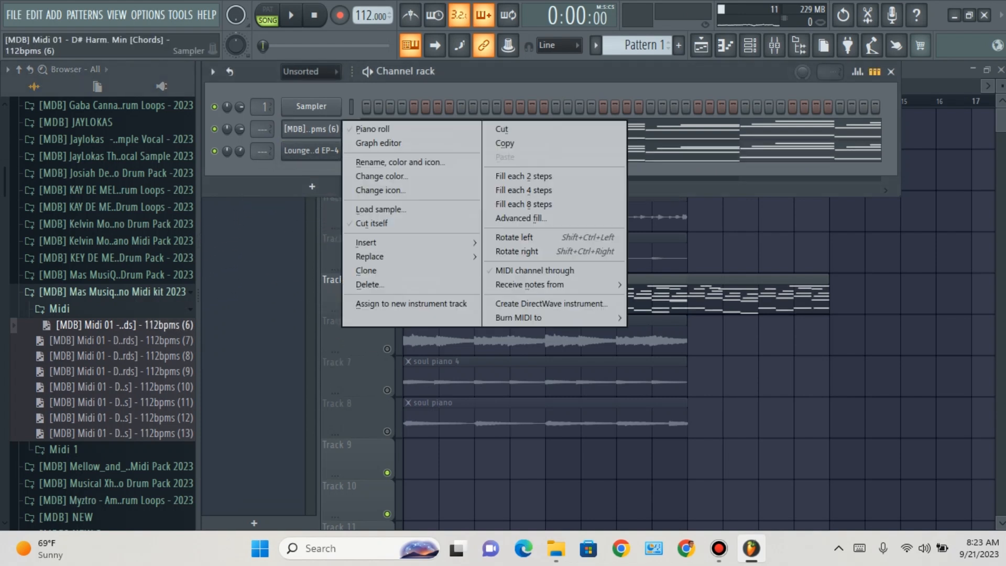
pyautogui.click(502, 129)
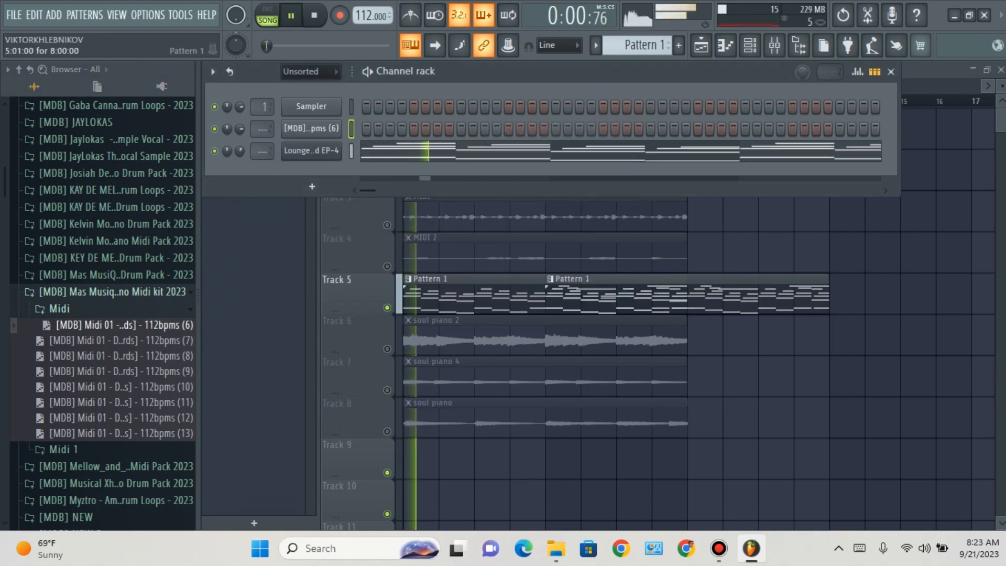
pyautogui.click(701, 294)
pyautogui.rightClick(700, 294)
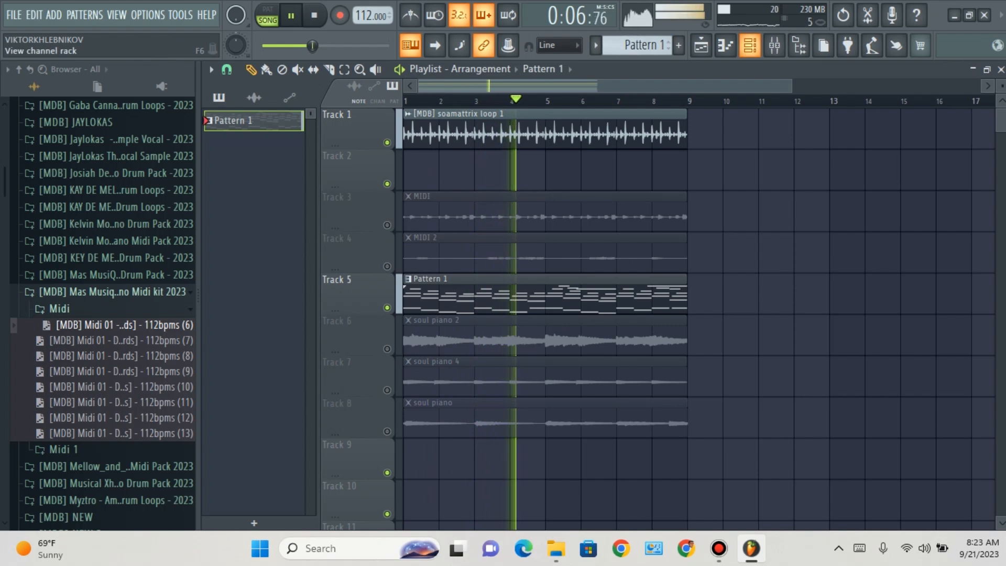
# Step: Replace the Lounge Lizard EP-4 notes with the 112bpms (7) chords file and repeat Pattern 1 at bar 5 of Track 5
pyautogui.click(750, 45)
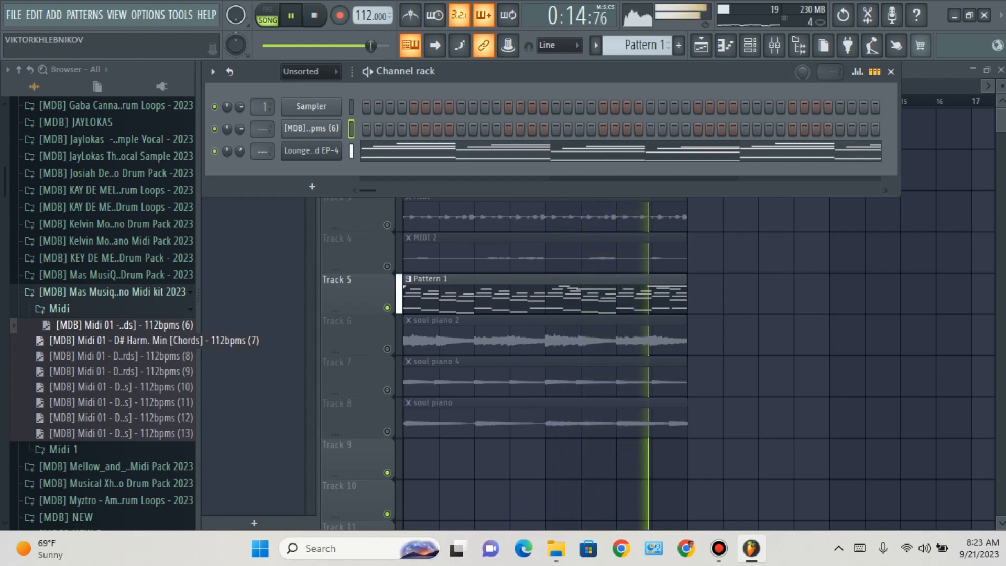
pyautogui.moveTo(121, 341); pyautogui.dragTo(294, 151)
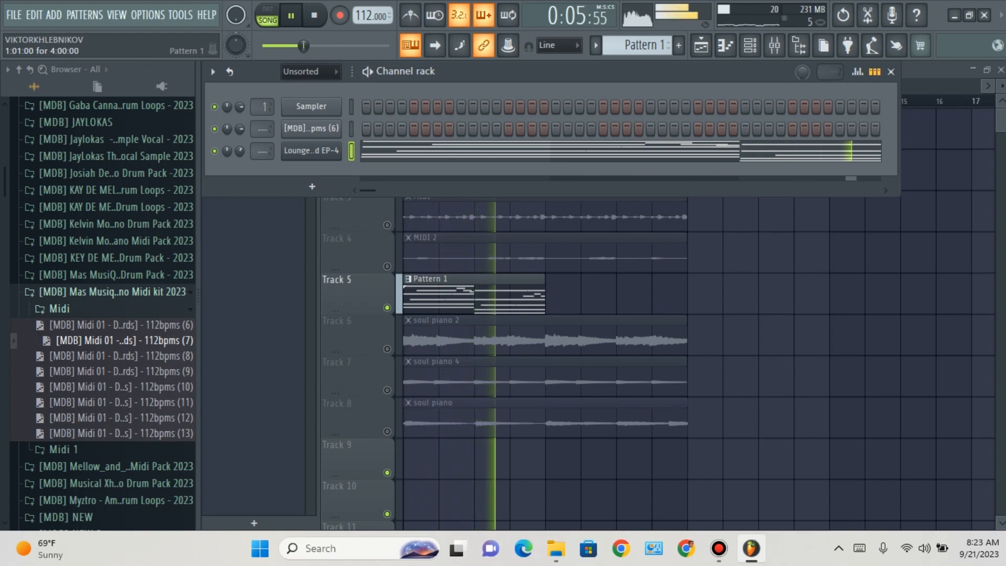
pyautogui.click(503, 296)
pyautogui.click(550, 296)
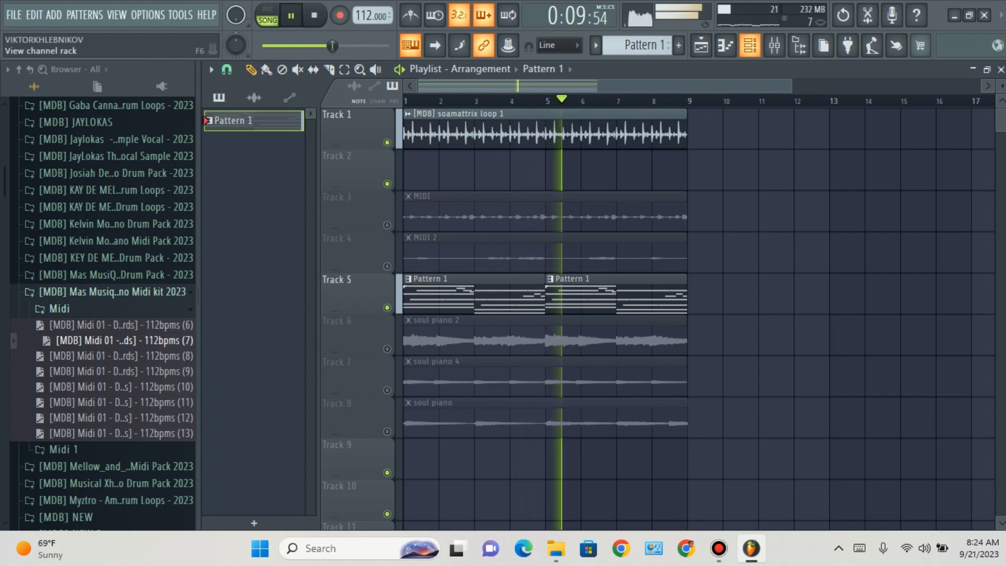
# Step: Load the 112bpms (8) chords file into Lounge Lizard EP-4, delete the extra Pattern 1 clip at bar 5, and play the loop
pyautogui.click(749, 46)
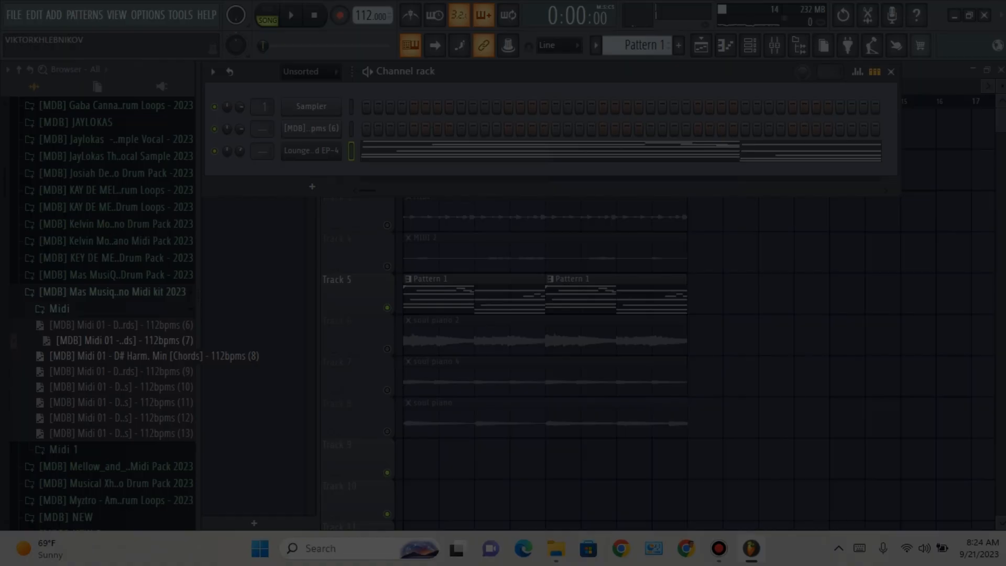
pyautogui.moveTo(121, 355); pyautogui.dragTo(272, 178)
pyautogui.press('space')
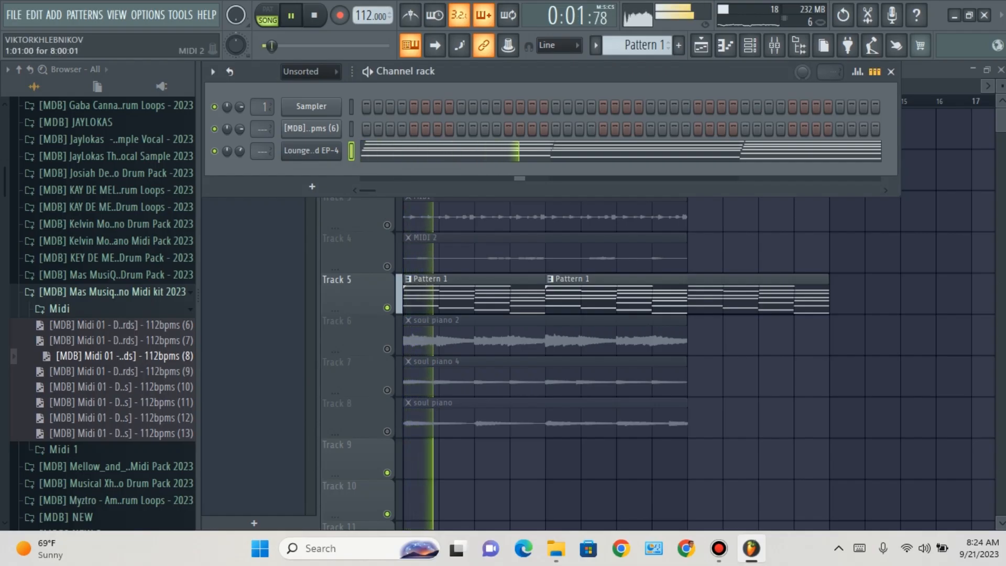
pyautogui.rightClick(693, 295)
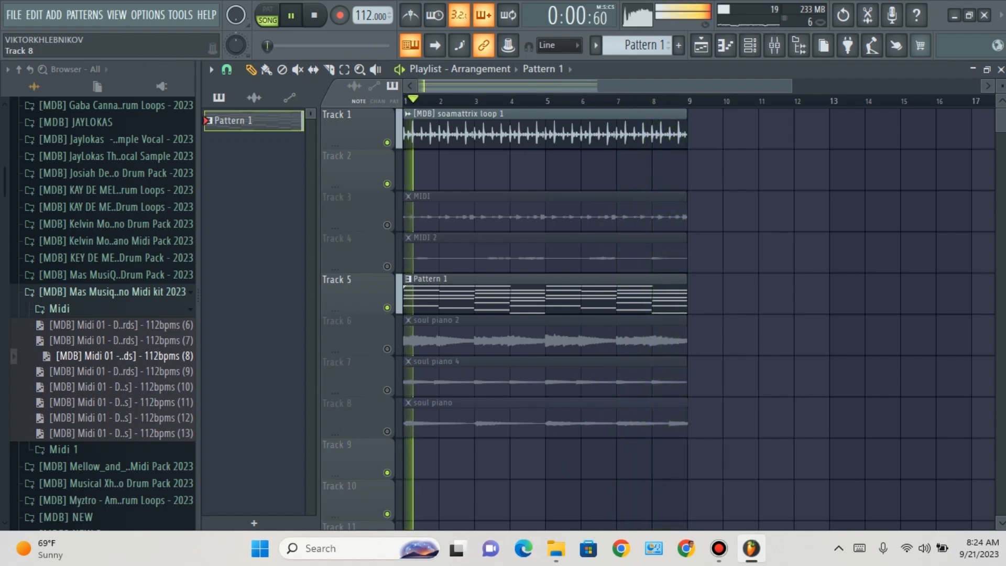
pyautogui.press('space')
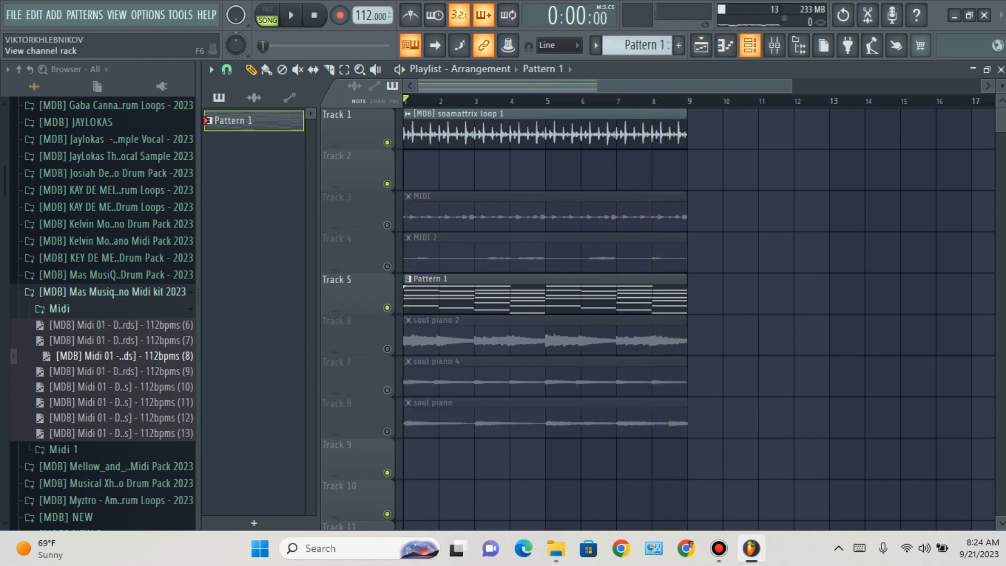
# Step: Load the 112bpms (9) chords file into the Lounge Lizard EP-4 channel and play it with the drum loop
pyautogui.click(726, 45)
pyautogui.moveTo(104, 371); pyautogui.dragTo(252, 154)
pyautogui.press('space')
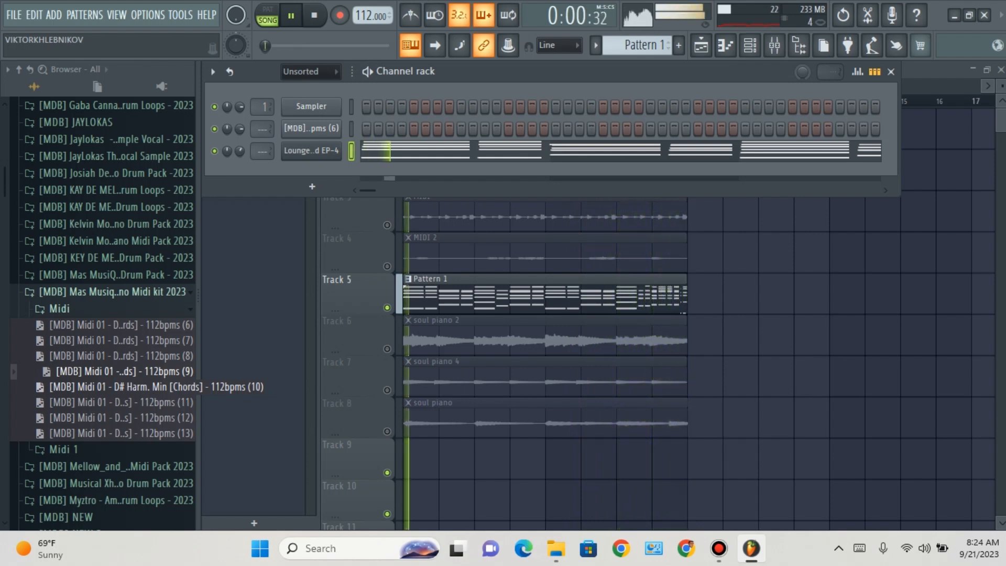
# Step: Audition the 112bpms (10) chords file on Lounge Lizard EP-4, then replace it with the 112bpms (11) file
pyautogui.click(157, 387)
pyautogui.moveTo(134, 362); pyautogui.dragTo(311, 150)
pyautogui.press('space')
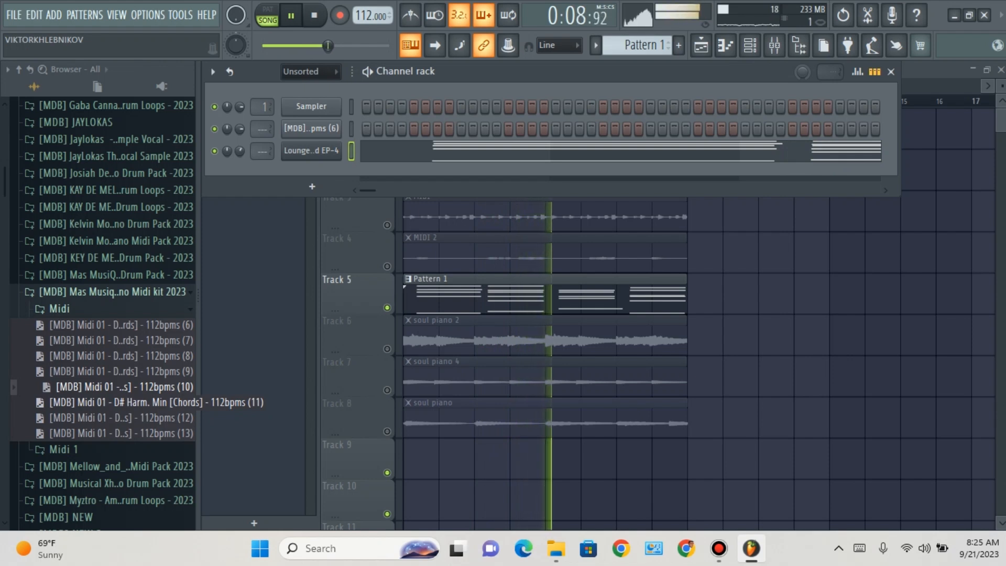
pyautogui.moveTo(120, 402); pyautogui.dragTo(84, 444)
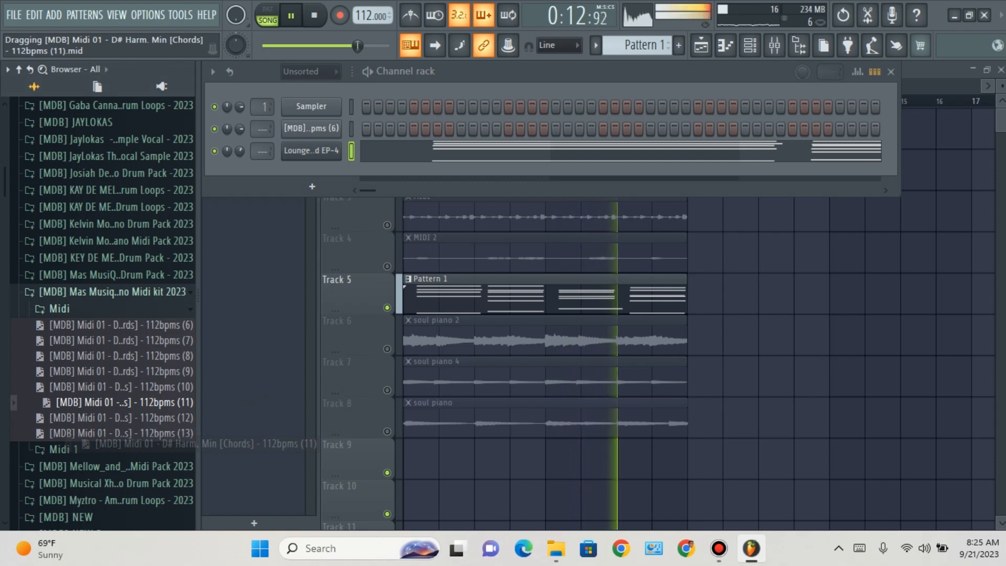
pyautogui.moveTo(86, 444); pyautogui.dragTo(272, 152)
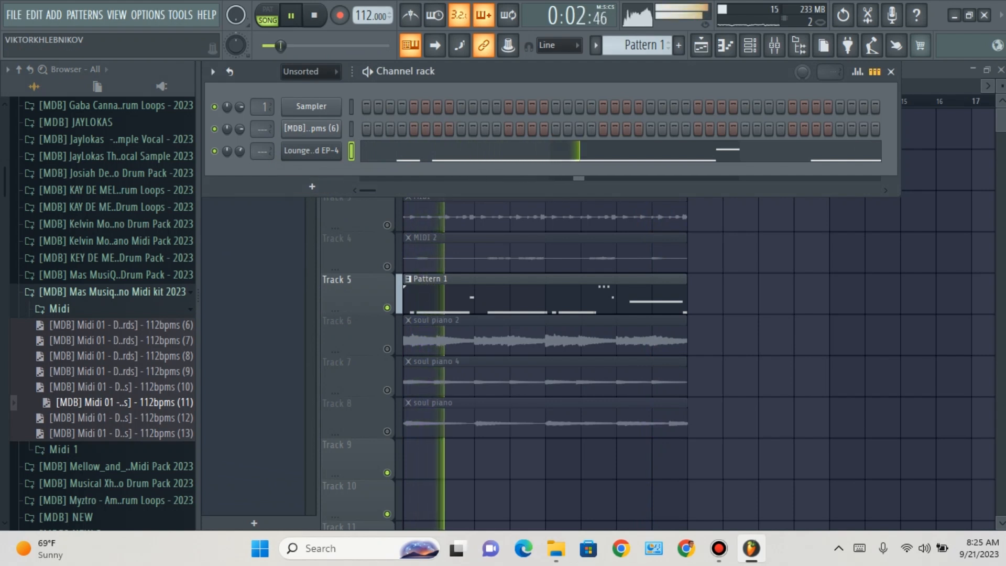
# Step: Load the 112bpms (12) chords file into Lounge Lizard EP-4 and add a second Pattern 1 clip at bar 5 of Track 5
pyautogui.moveTo(120, 418); pyautogui.dragTo(258, 181)
pyautogui.moveTo(313, 153); pyautogui.dragTo(311, 151)
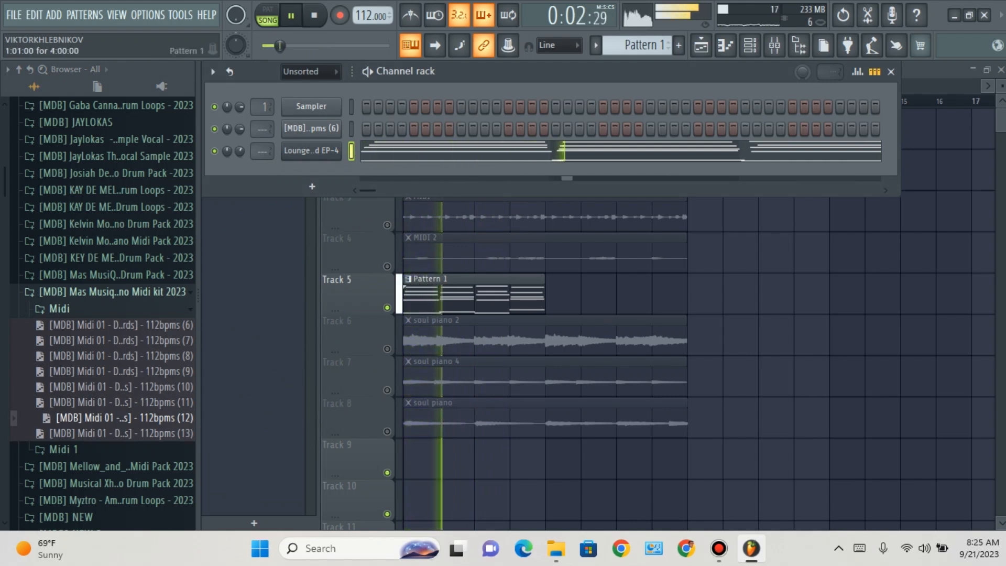
pyautogui.click(548, 294)
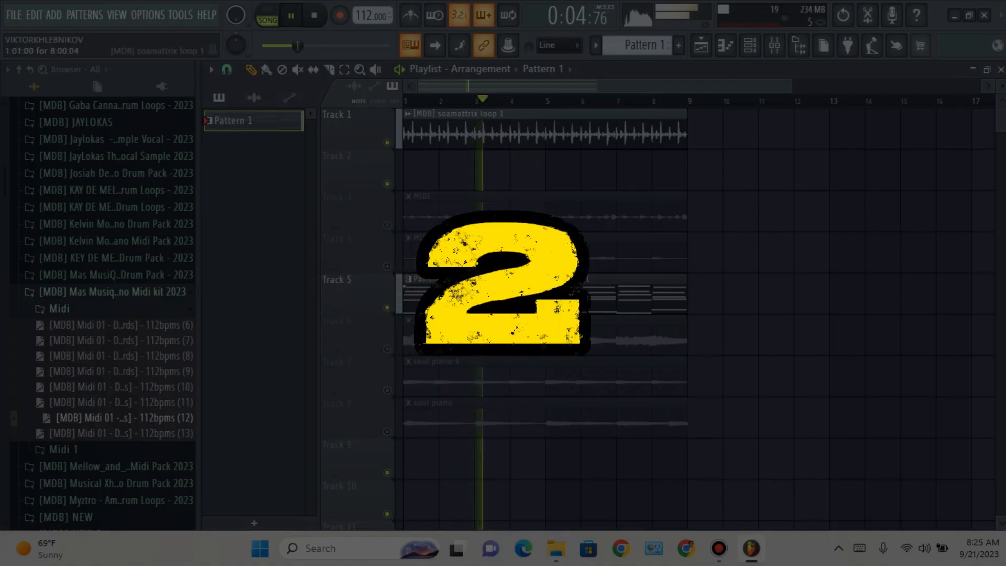
# Step: Replace the Lounge Lizard EP-4 notes with the 112bpms (13) chords file and remove the Pattern 1 clip starting at bar 5
pyautogui.click(750, 45)
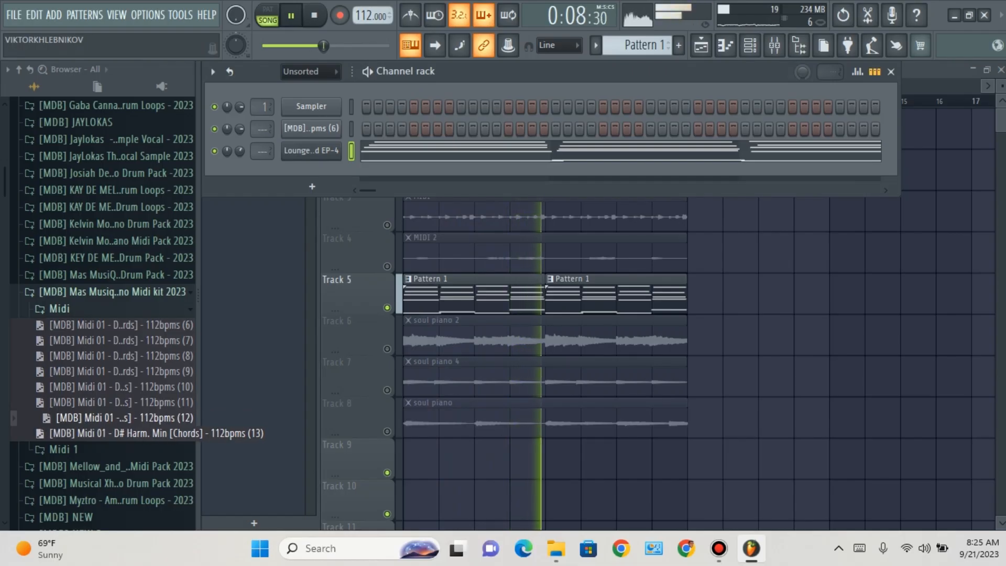
pyautogui.moveTo(131, 433); pyautogui.dragTo(311, 151)
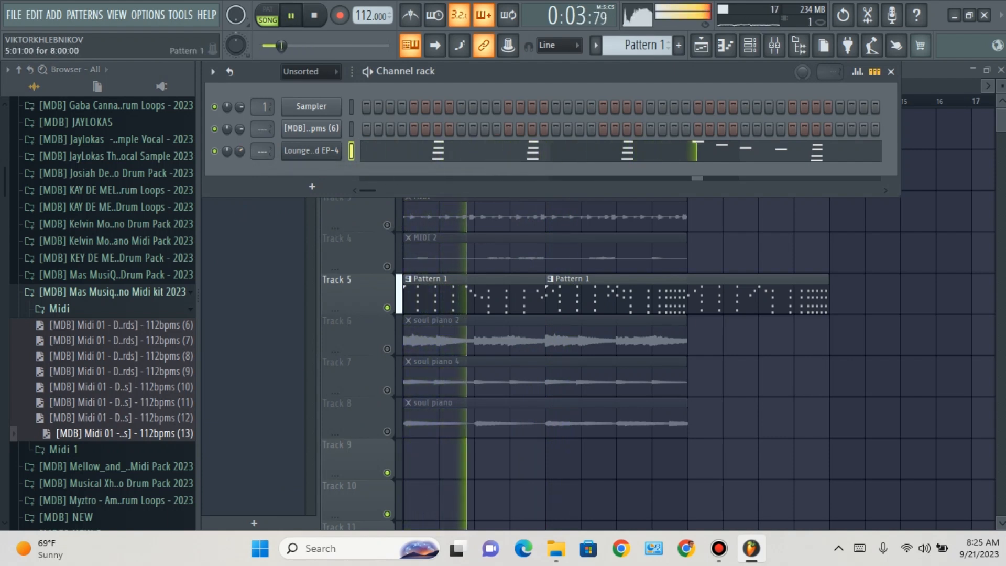
pyautogui.rightClick(603, 296)
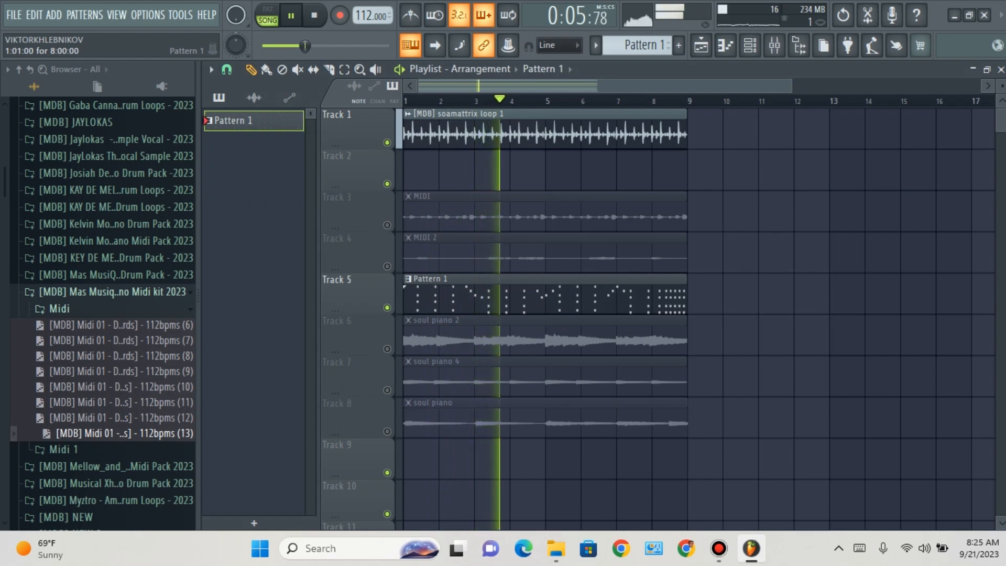
# Step: Audition the soul piano 2 and soul piano 4 clips with Pattern 1 by unmuting and remuting Tracks 6 and 7 in turn
pyautogui.click(387, 349)
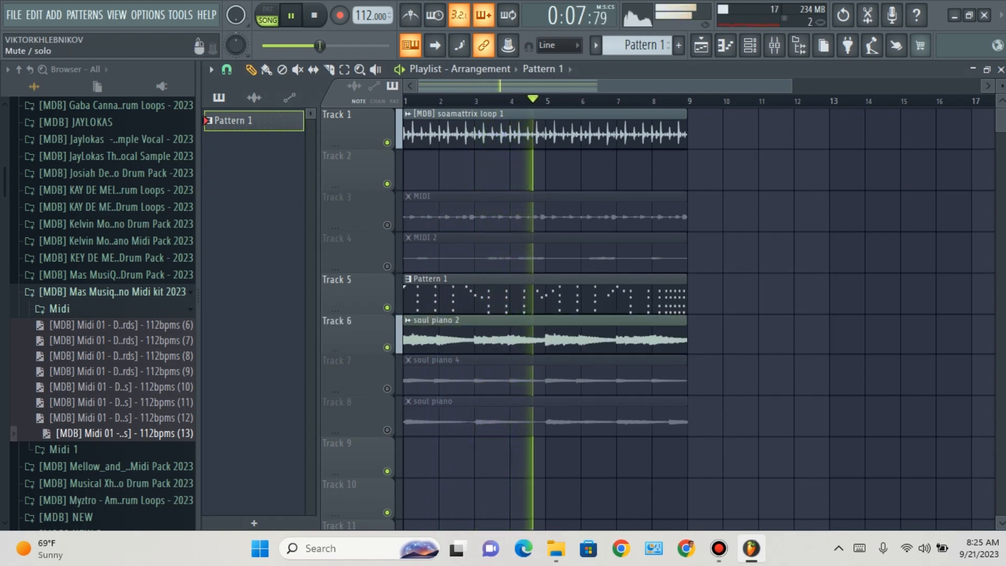
pyautogui.click(387, 347)
pyautogui.click(388, 389)
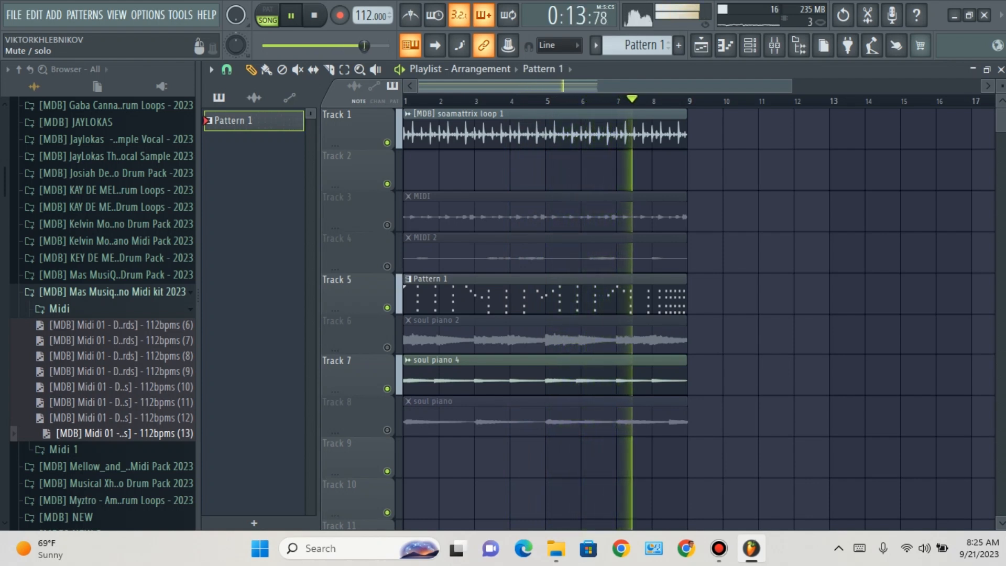
pyautogui.click(387, 389)
# Step: Unmute Tracks 4 and 3, mute Pattern 1's Track 5, and stop playback
pyautogui.click(387, 266)
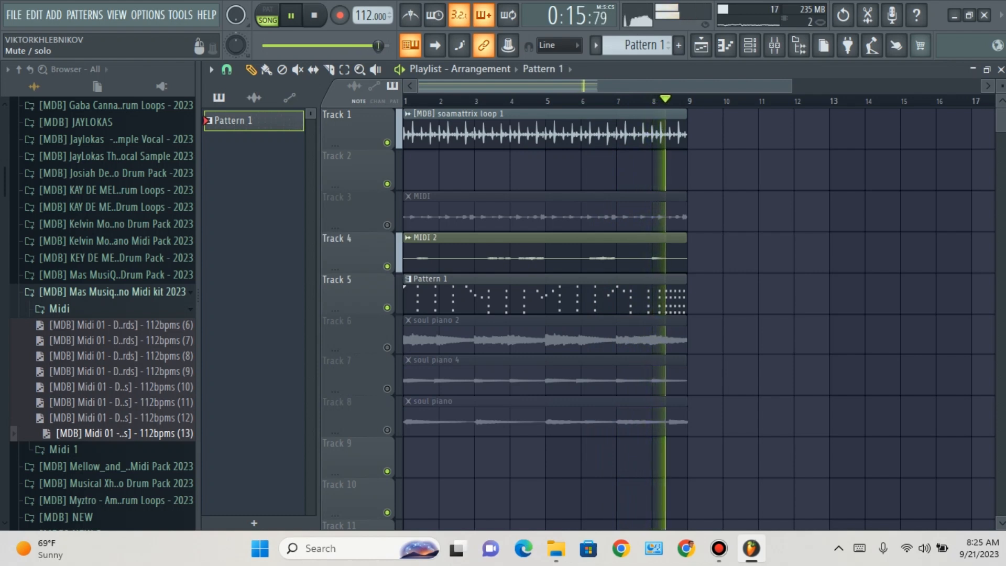
pyautogui.click(388, 225)
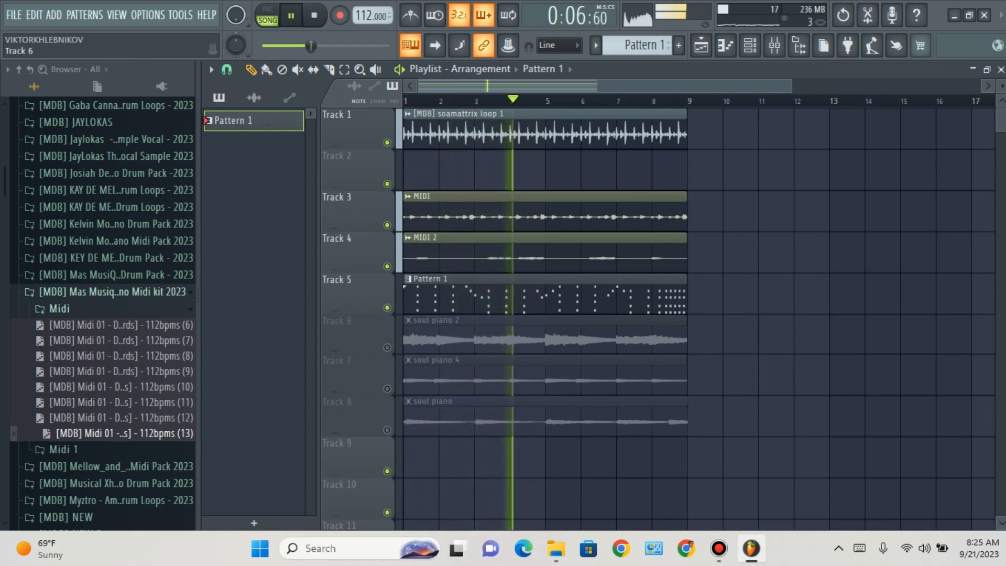
pyautogui.click(387, 307)
pyautogui.press('space')
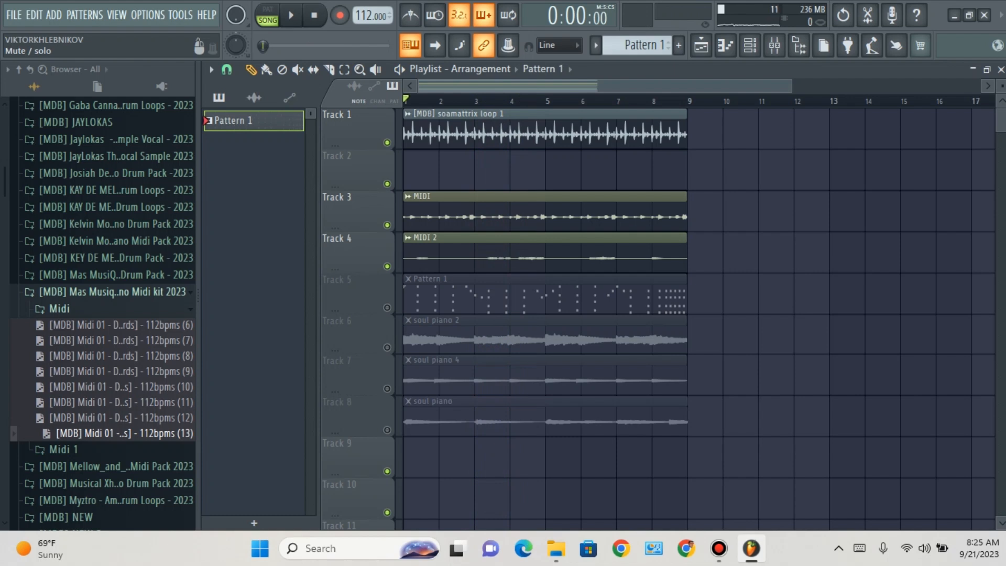